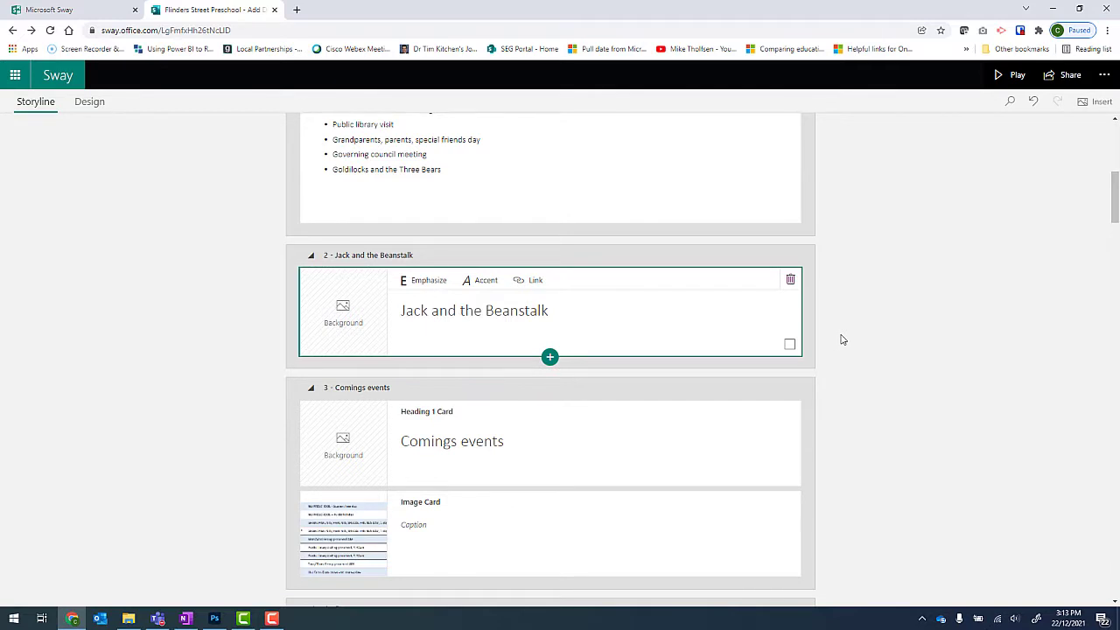
# Upload the Jack and the Beanstalk Word document under the Jack heading as text cards.
pyautogui.click(551, 358)
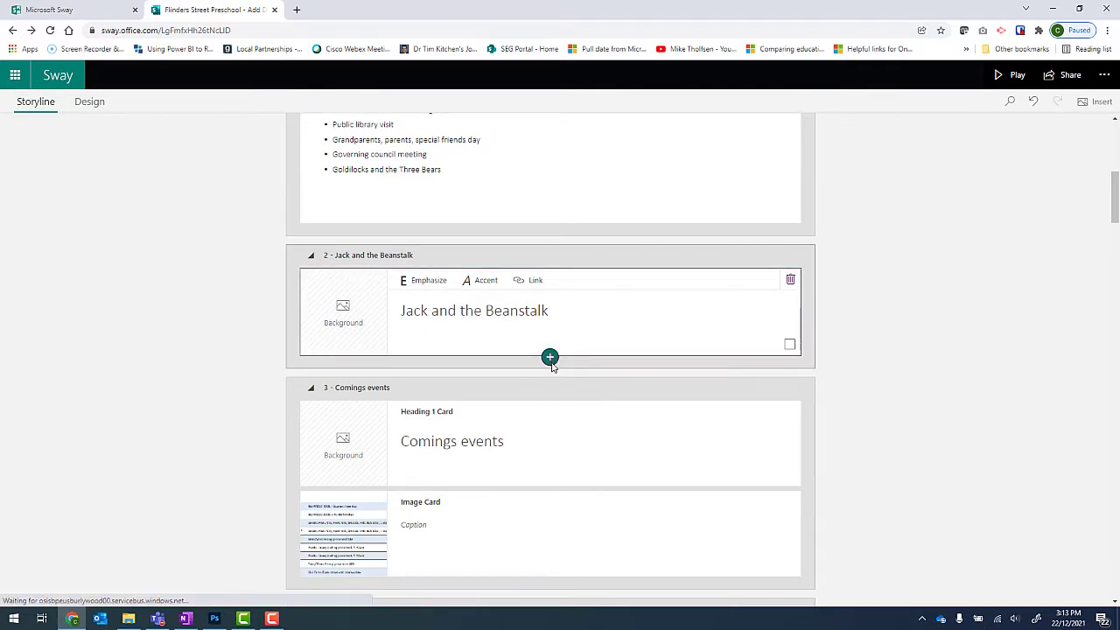
pyautogui.click(647, 425)
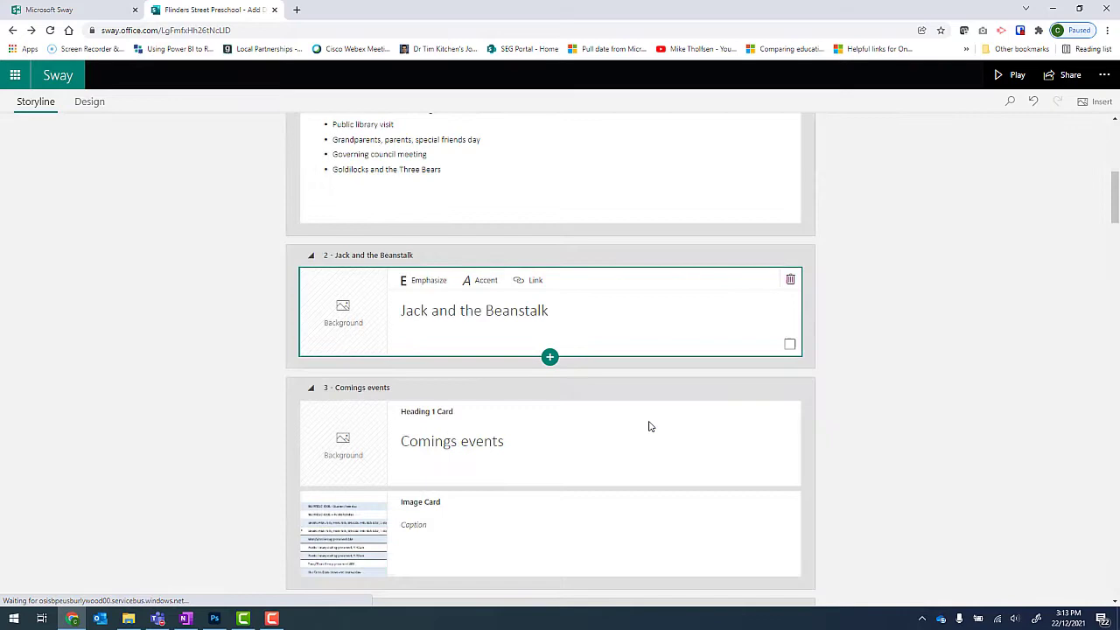
pyautogui.click(153, 212)
pyautogui.click(461, 297)
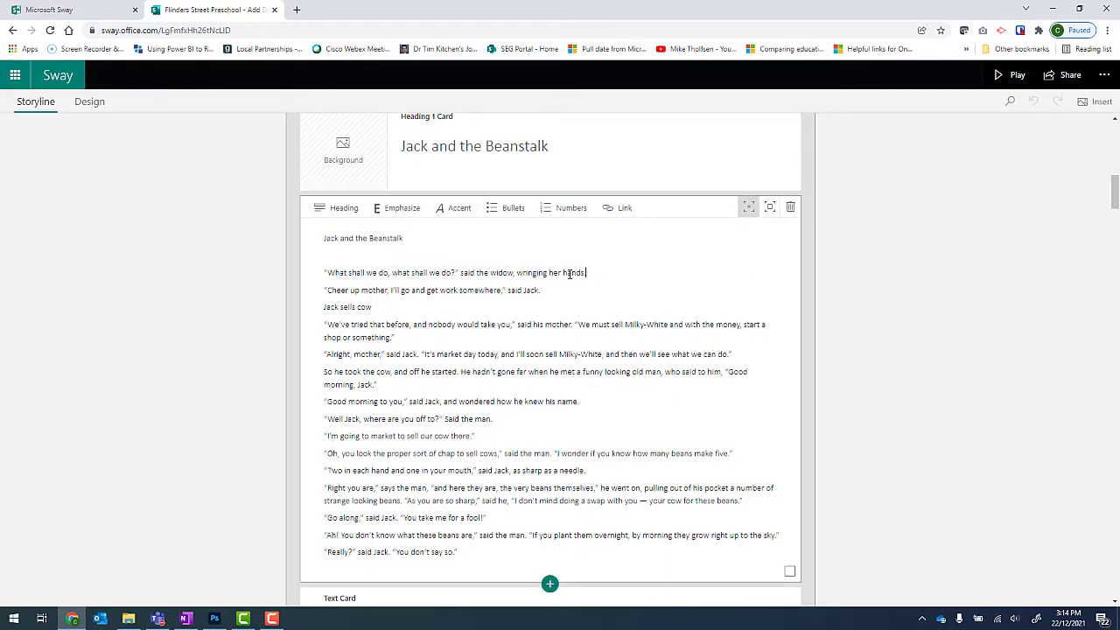
# Review the imported story text cards, then delete the imported Jack and the Beanstalk section.
pyautogui.click(438, 397)
pyautogui.click(436, 506)
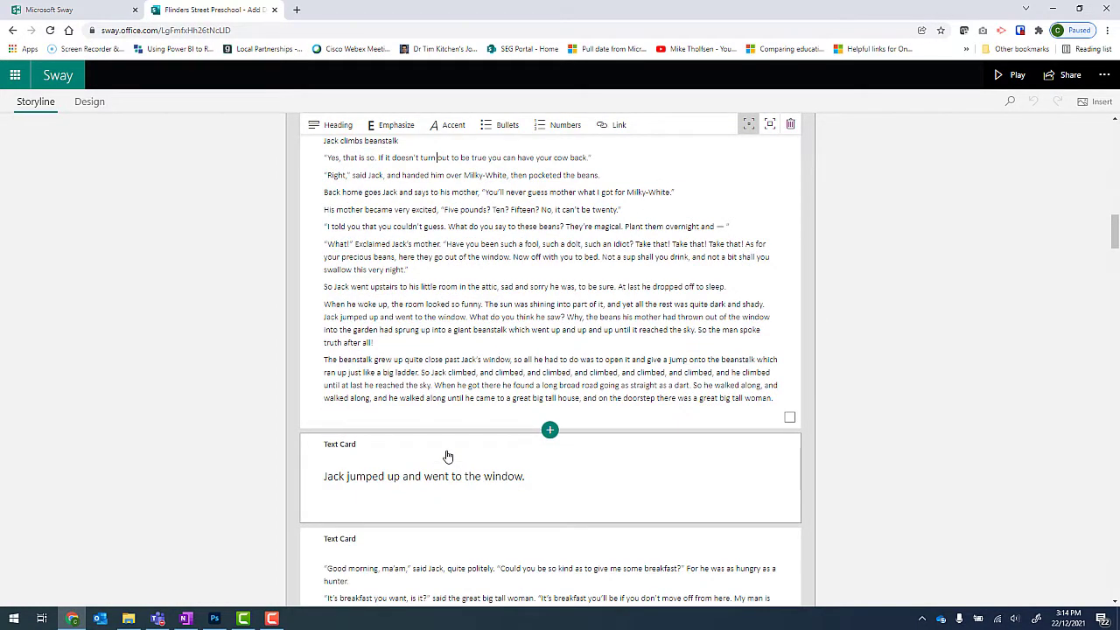
pyautogui.scroll(-5, 844, 258)
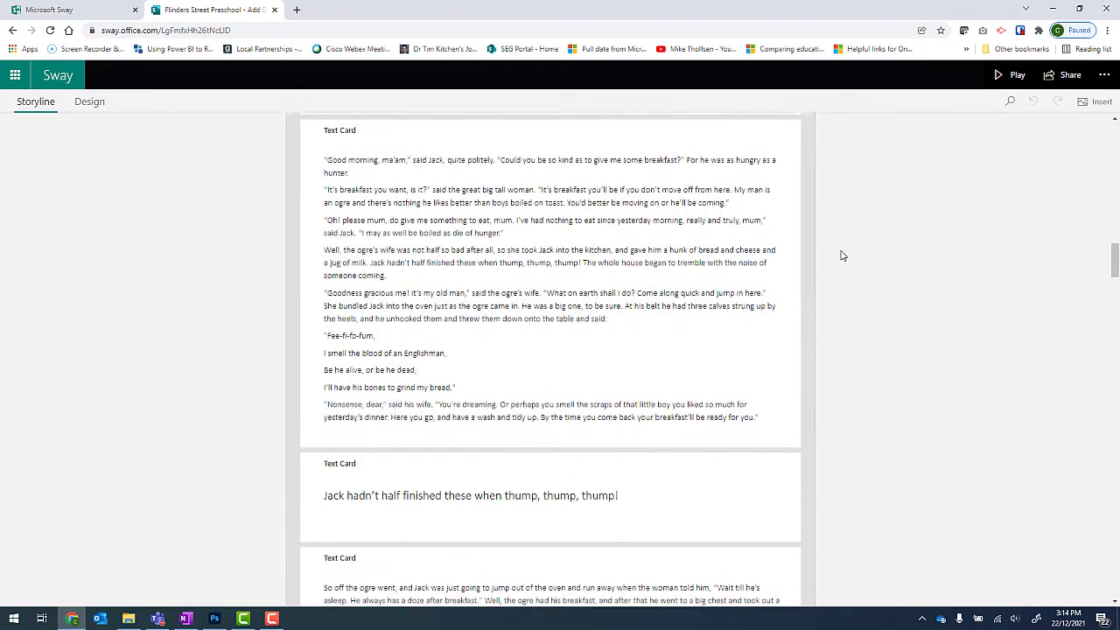
pyautogui.scroll(15, 844, 258)
pyautogui.scroll(-1, 618, 215)
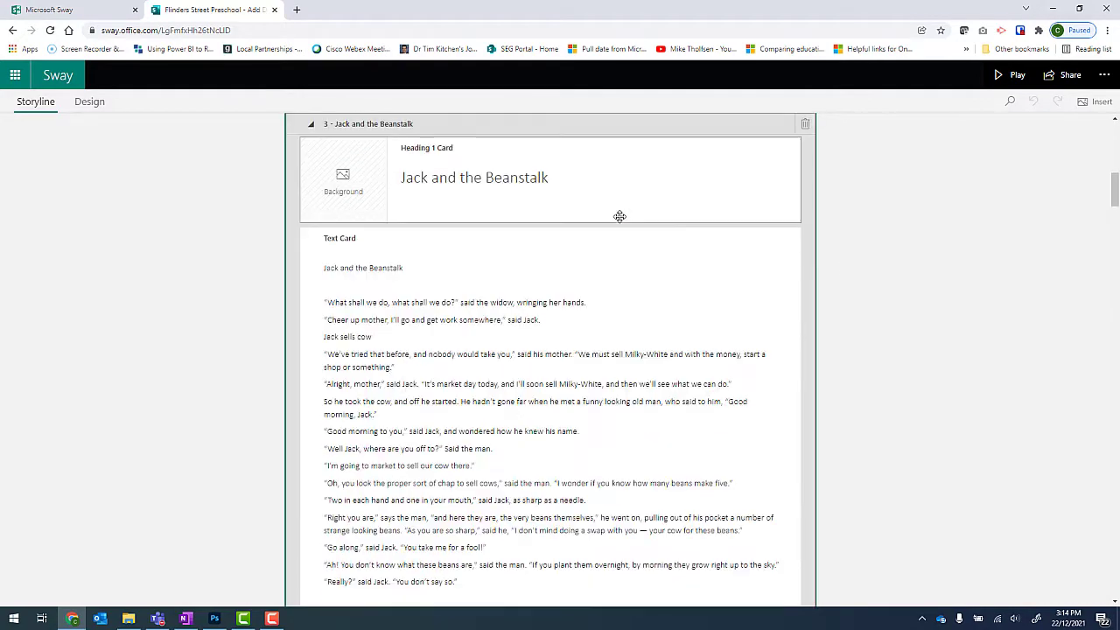
pyautogui.click(806, 124)
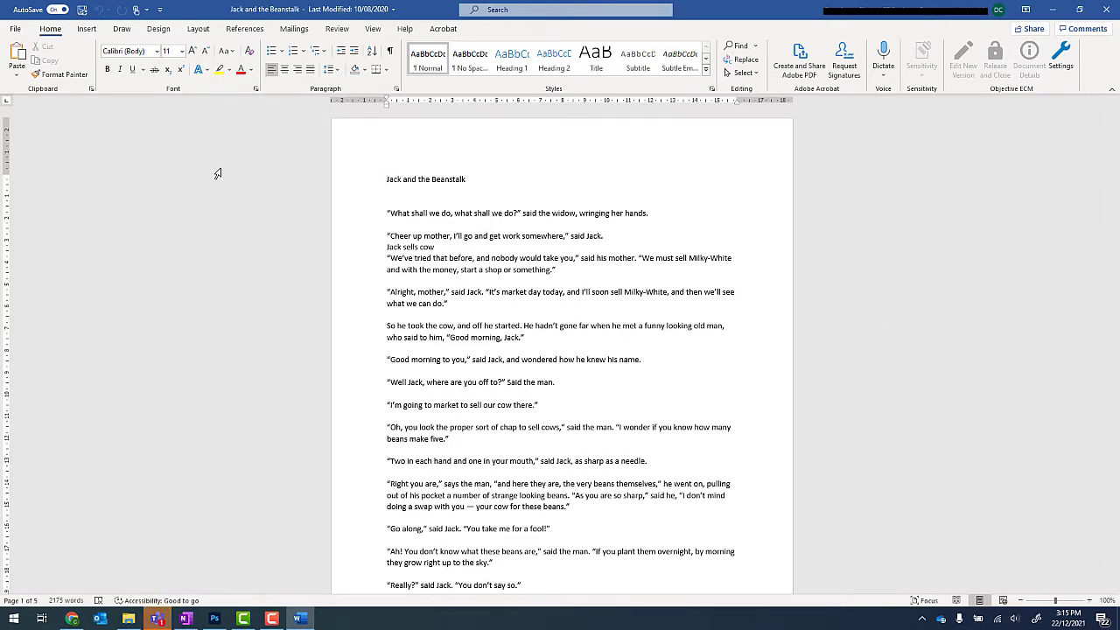
pyautogui.scroll(-1, 219, 173)
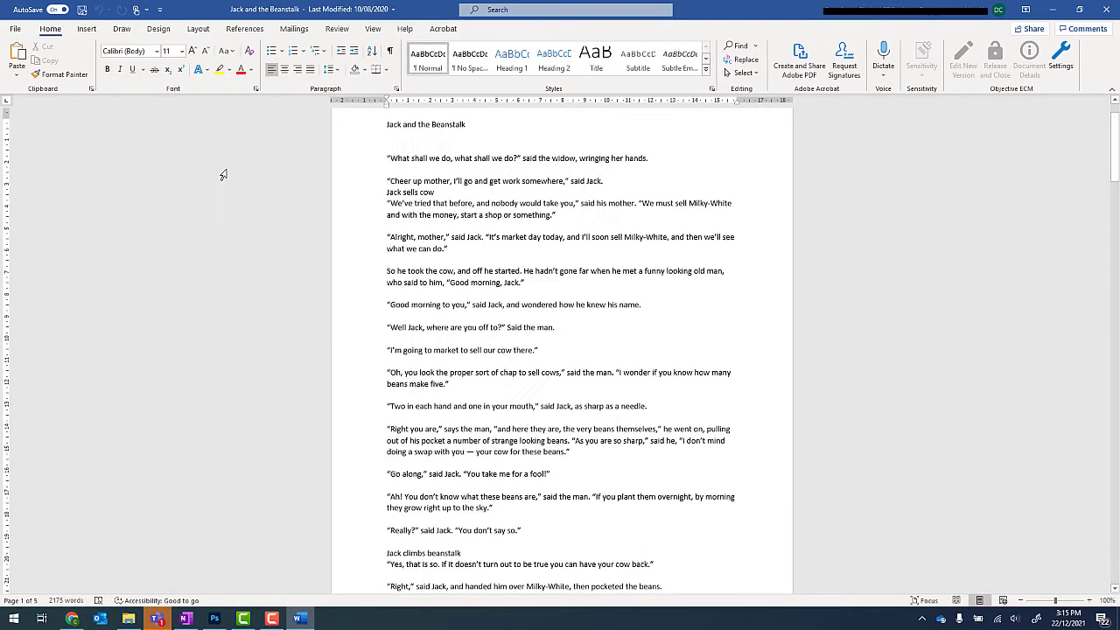
pyautogui.scroll(-8, 525, 270)
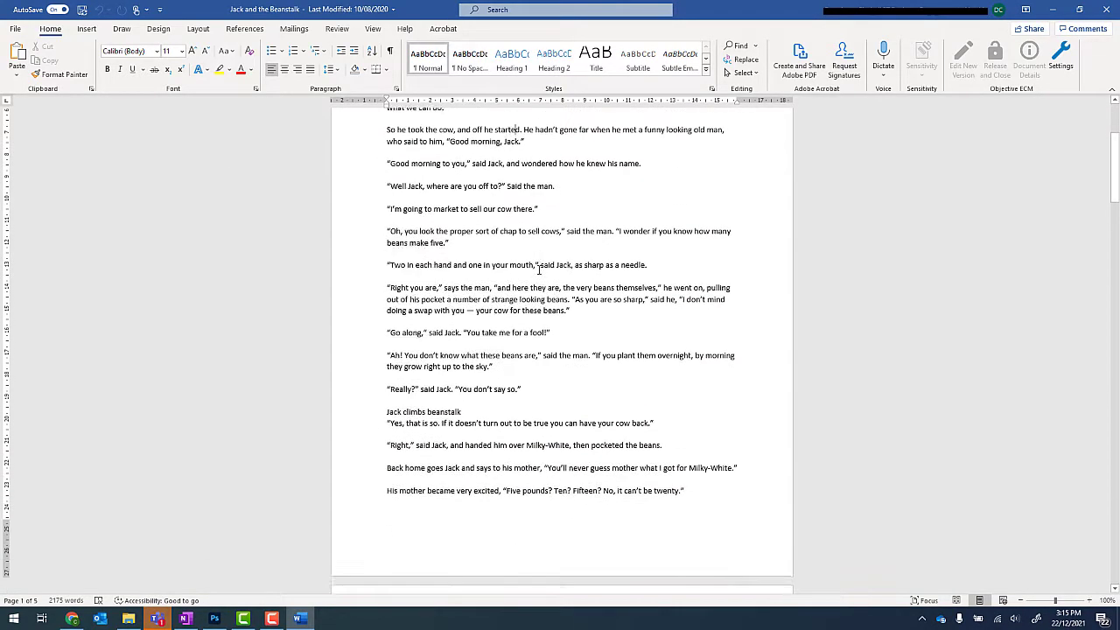
pyautogui.scroll(-6, 539, 270)
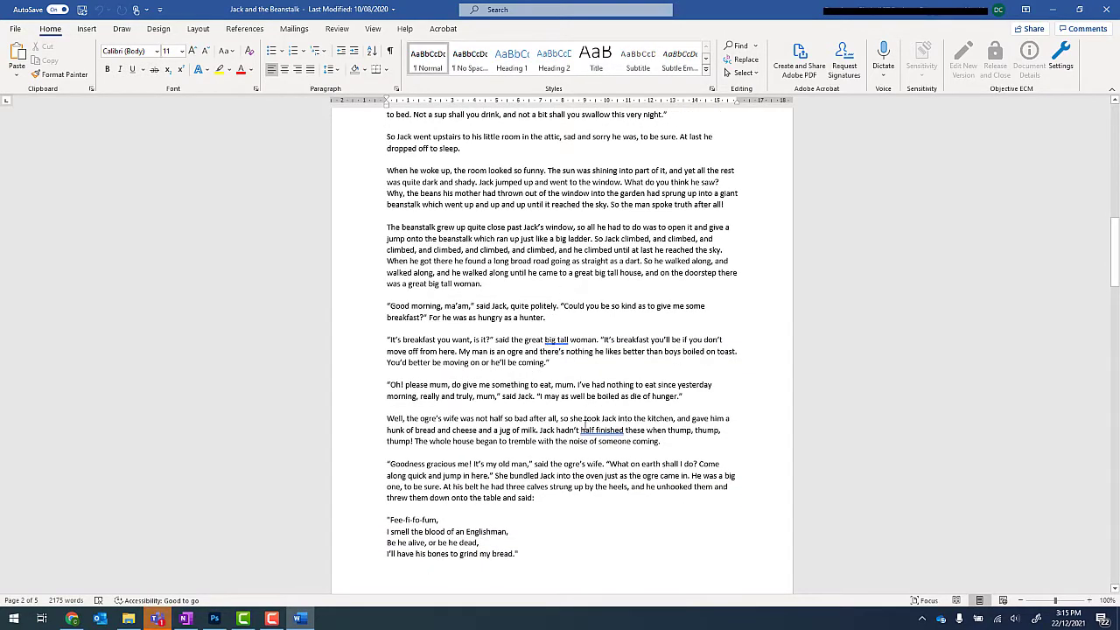
pyautogui.scroll(-6, 584, 422)
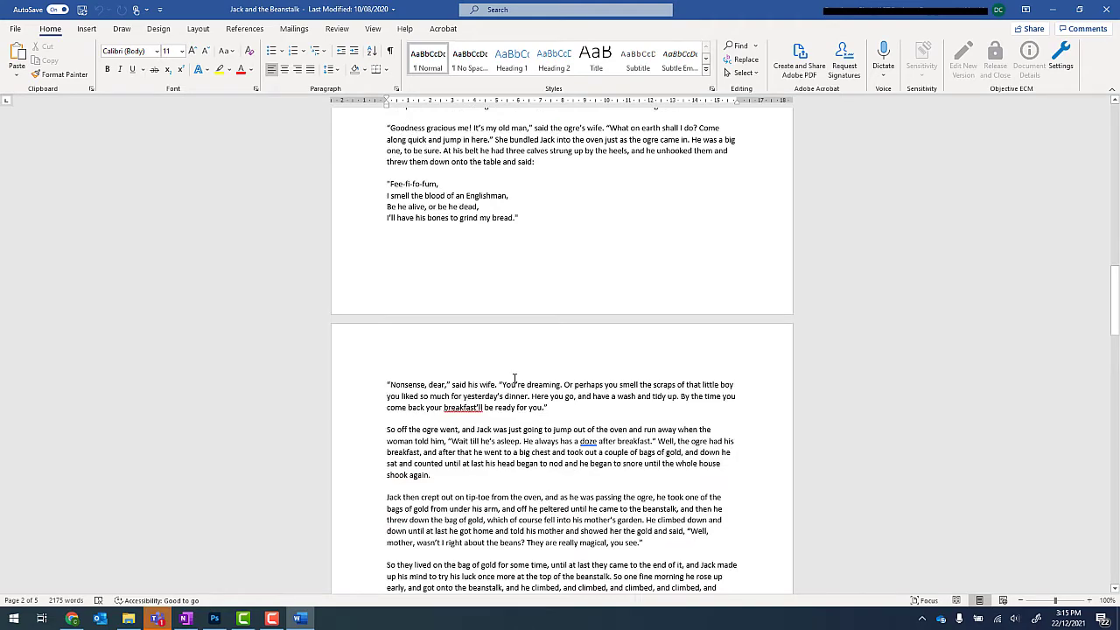
pyautogui.scroll(7, 515, 378)
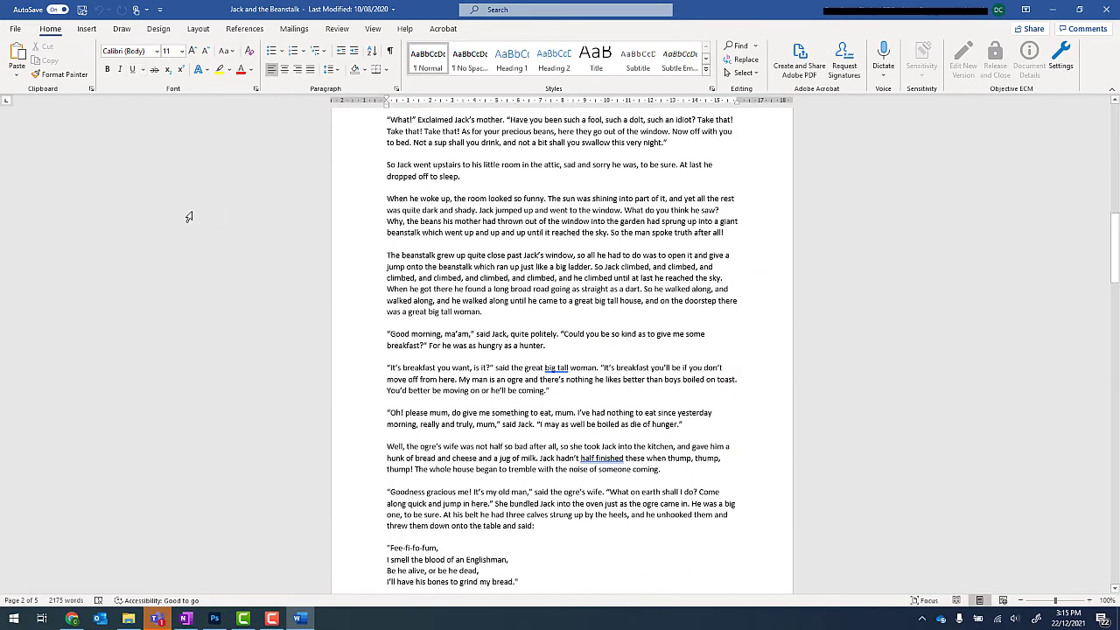
# Save a PDF copy named Jack and the Beanstalk to the Desktop, opening it after publishing.
pyautogui.click(16, 29)
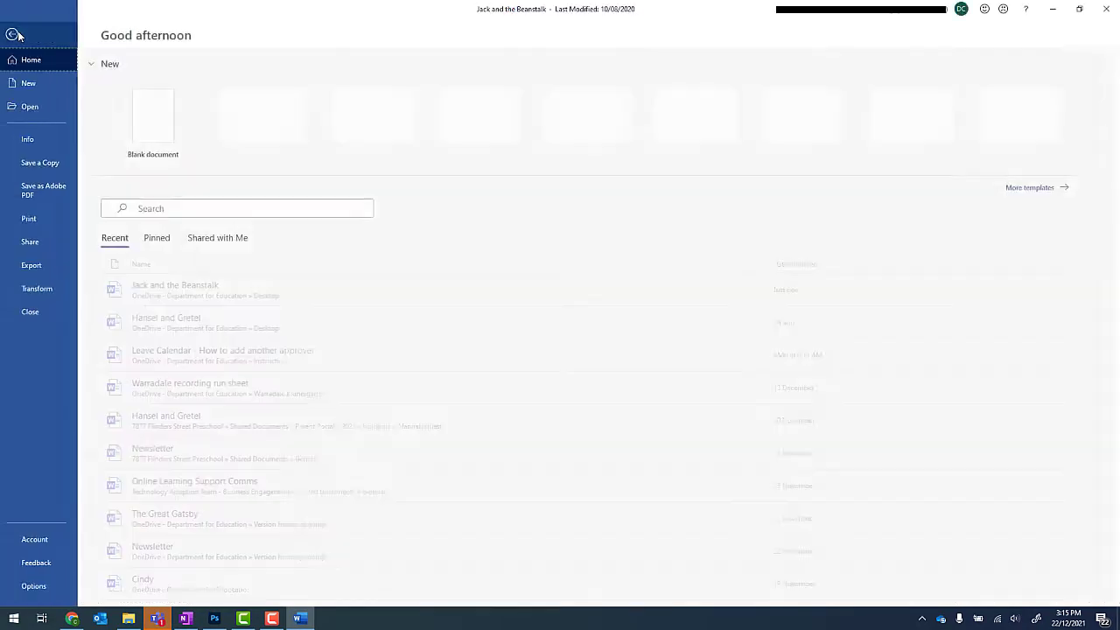
pyautogui.click(39, 166)
pyautogui.click(154, 370)
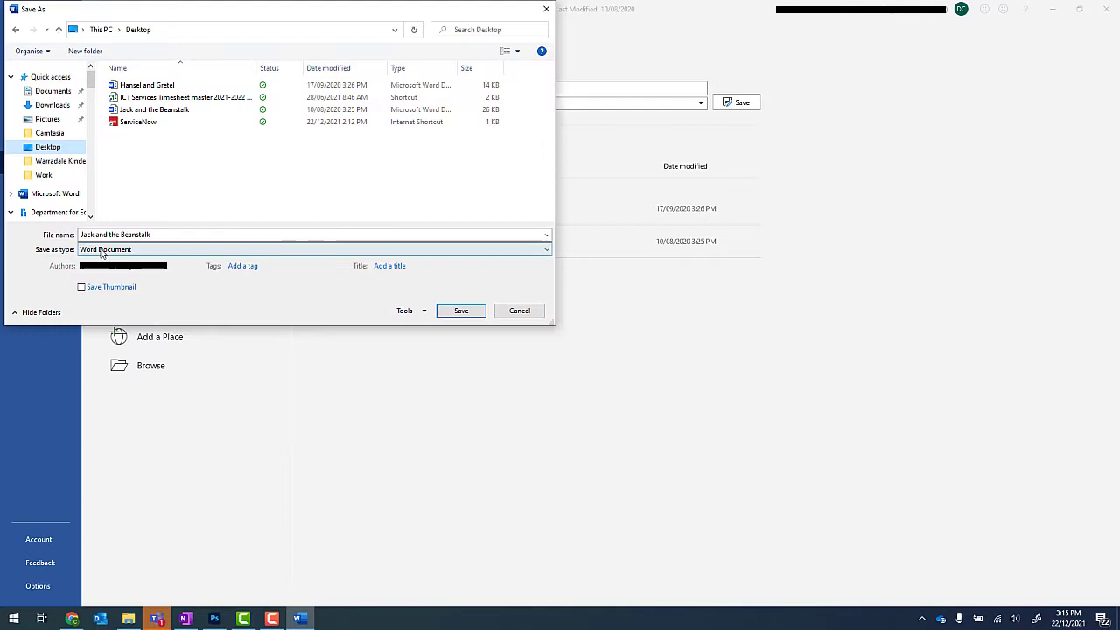
pyautogui.click(546, 250)
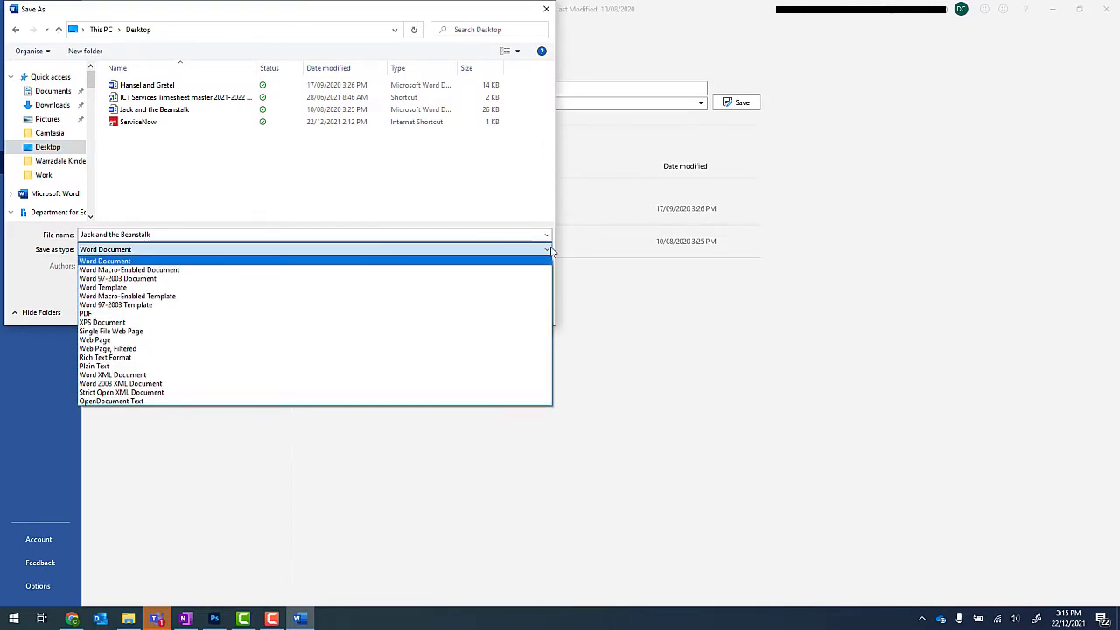
pyautogui.click(368, 313)
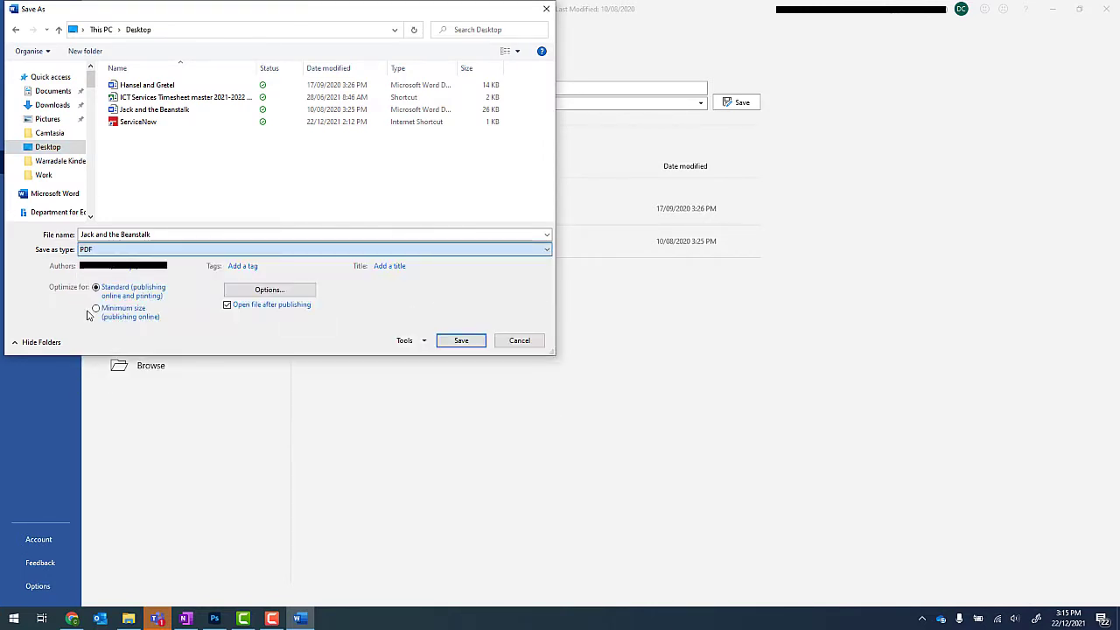
pyautogui.click(461, 342)
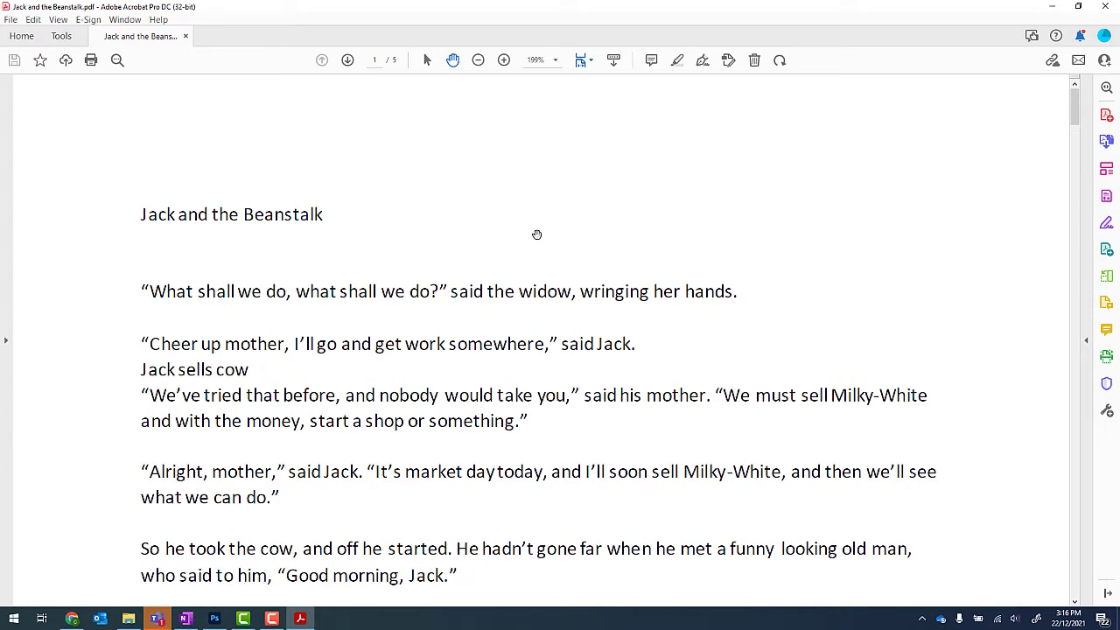
# Set the PDF zoom to 100%, then zoom out one step.
pyautogui.scroll(-3, 536, 235)
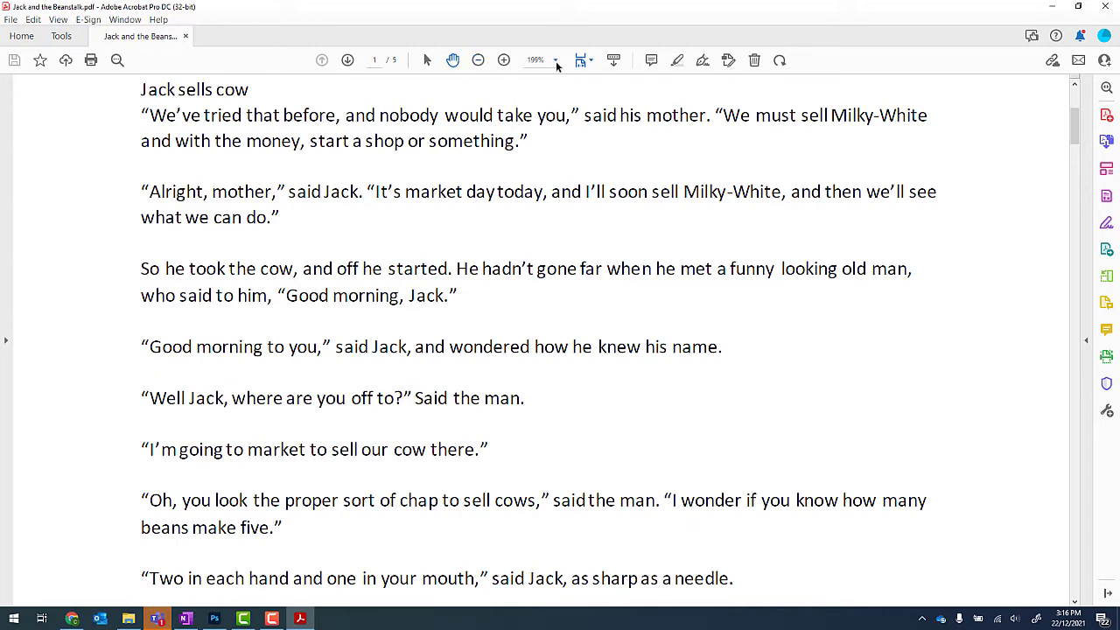
pyautogui.click(555, 61)
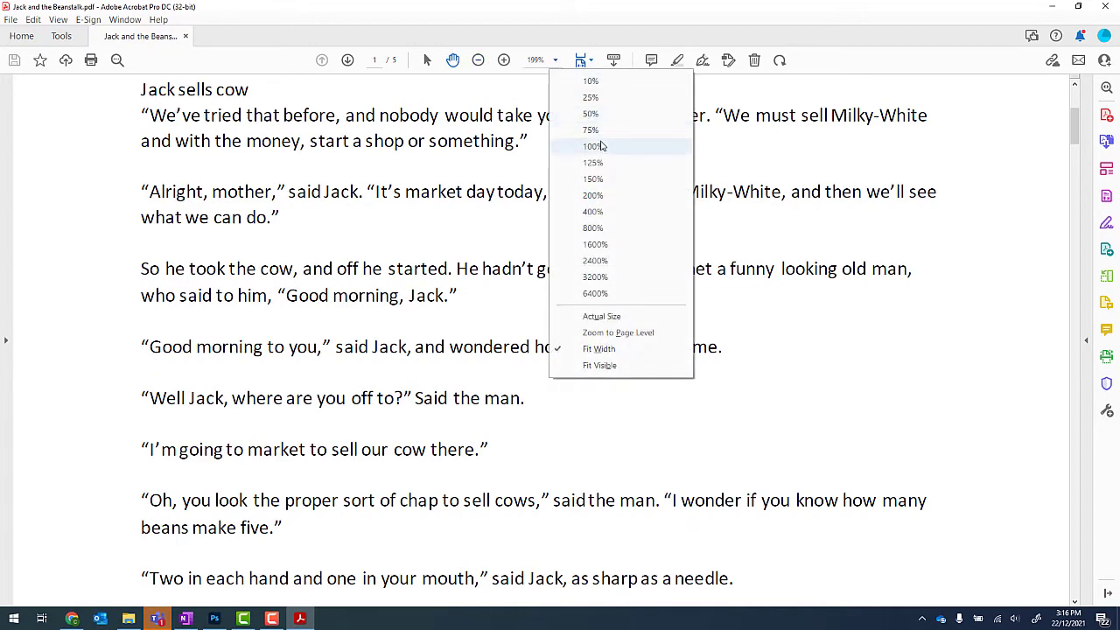
pyautogui.click(601, 146)
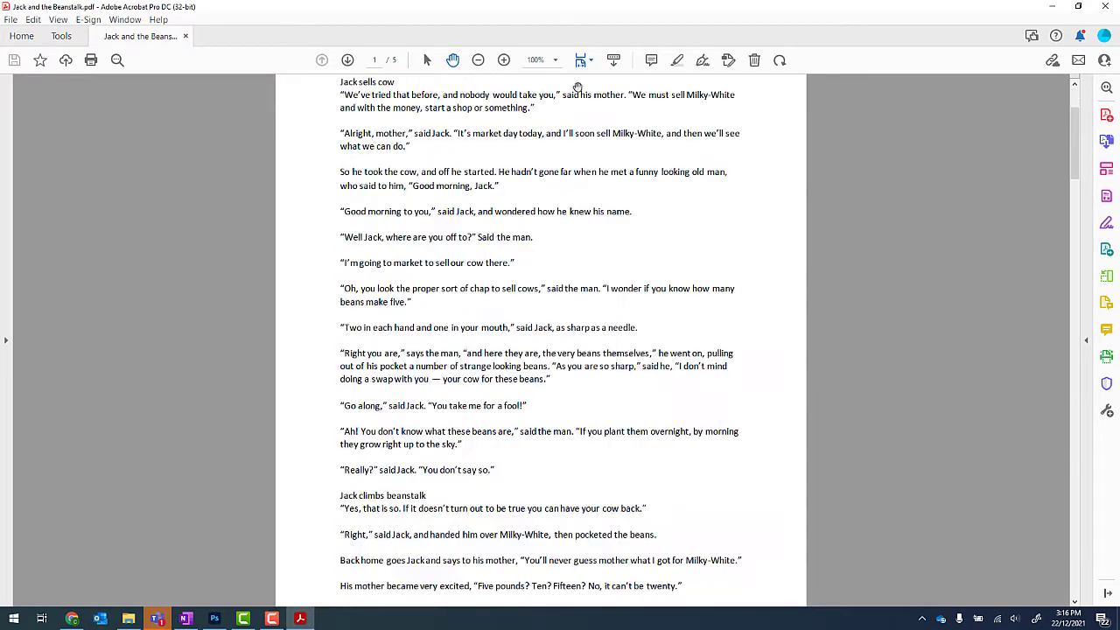
pyautogui.click(478, 60)
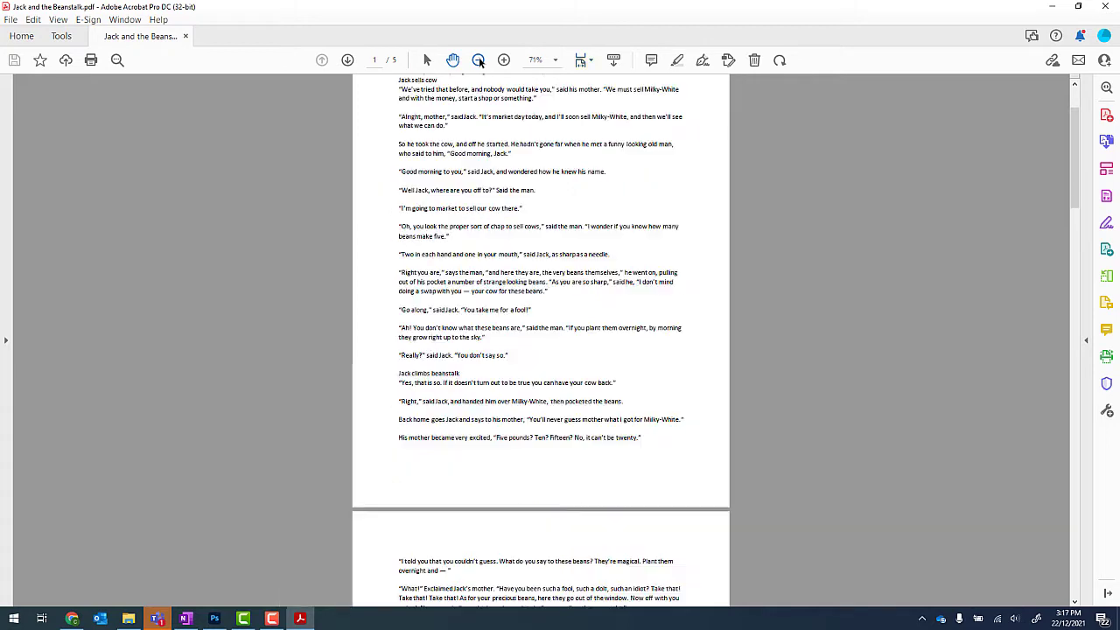
# Enter 75% and then 80% in the zoom box so the full page width shows.
pyautogui.scroll(2, 1072, 150)
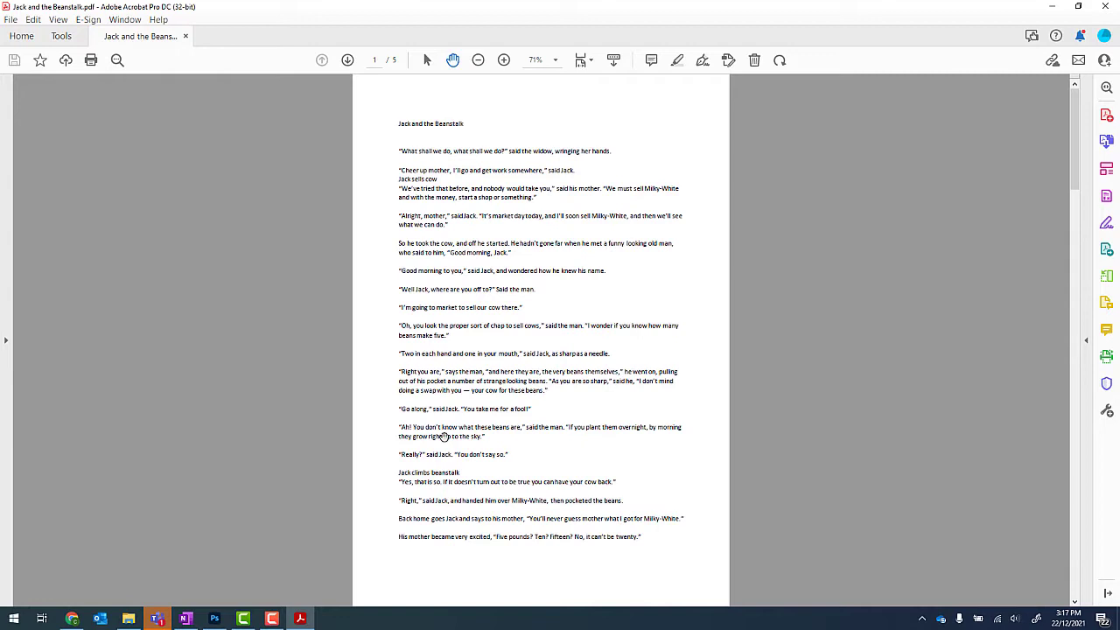
pyautogui.click(530, 60)
pyautogui.write('75')
pyautogui.press('Return')
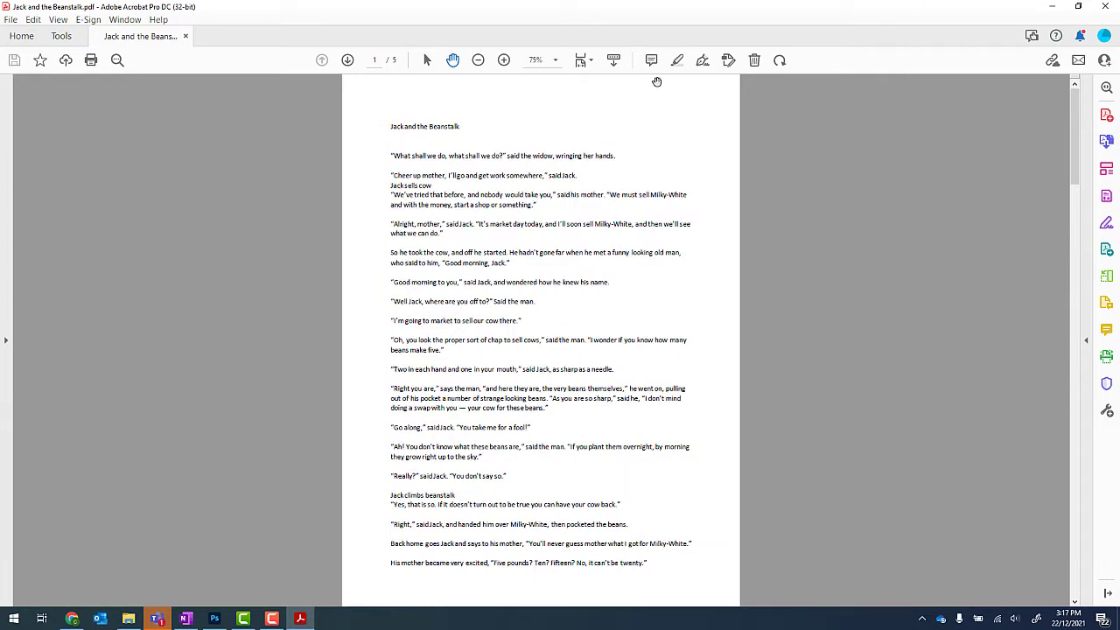
pyautogui.write('80')
pyautogui.press('Return')
pyautogui.moveTo(1072, 124); pyautogui.dragTo(1072, 127)
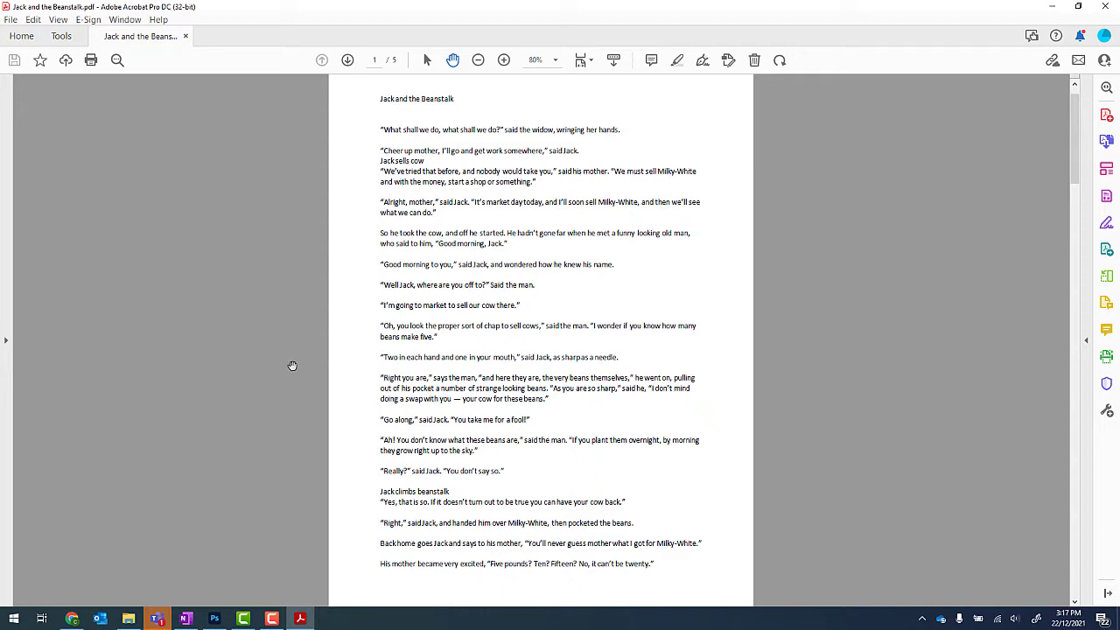
# Launch Snipping Tool from a Start search for 'snipp', choose Rectangular Snip, and begin a new snip.
pyautogui.click(12, 619)
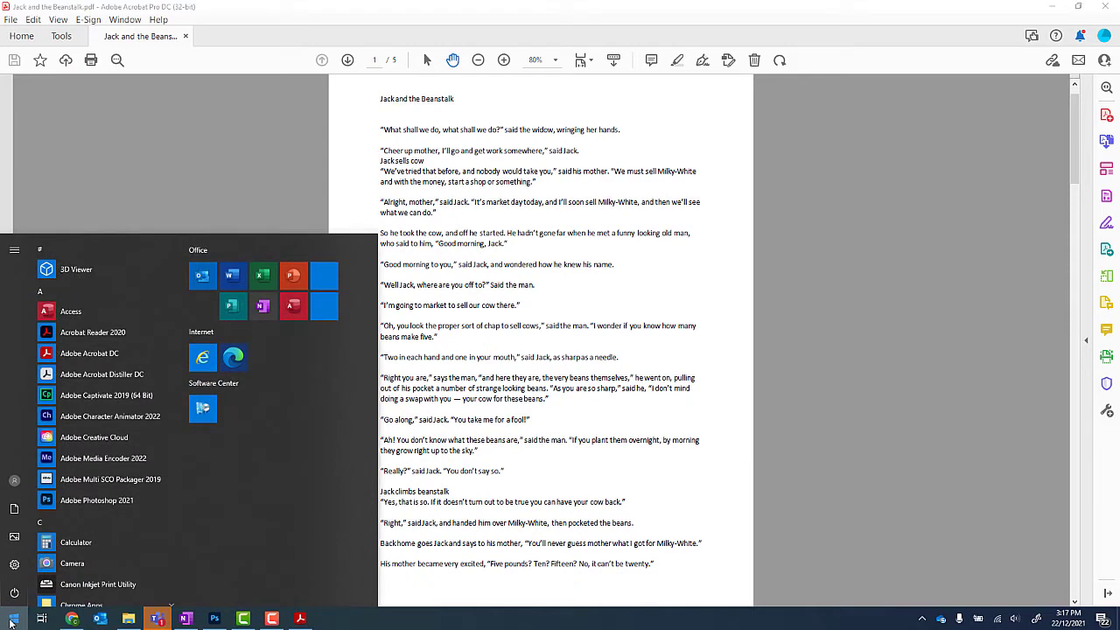
pyautogui.write('snipp')
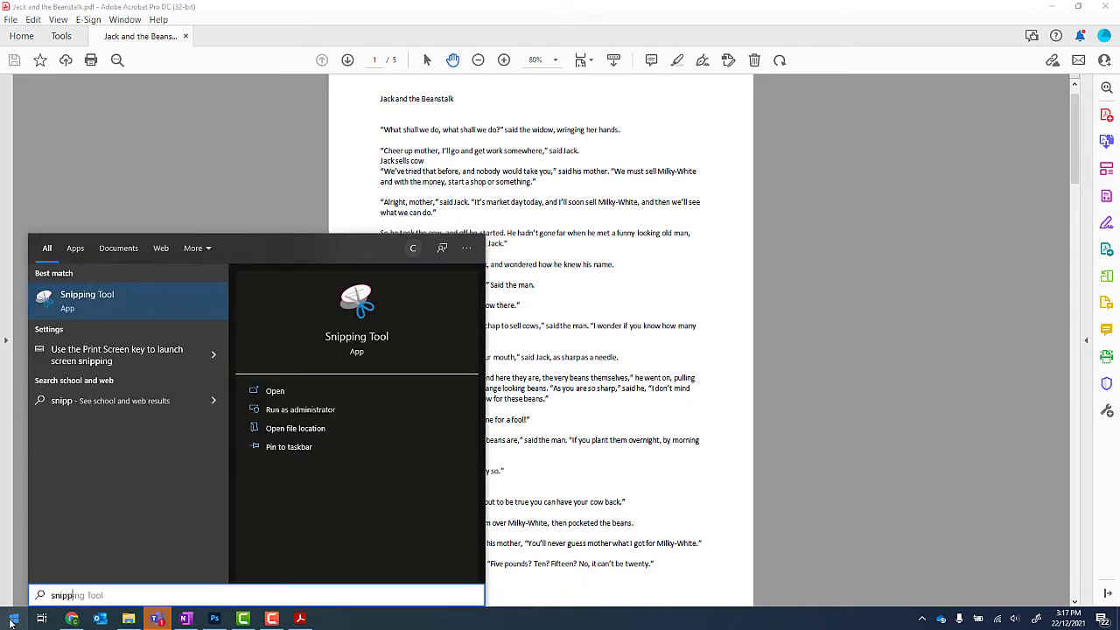
pyautogui.click(87, 300)
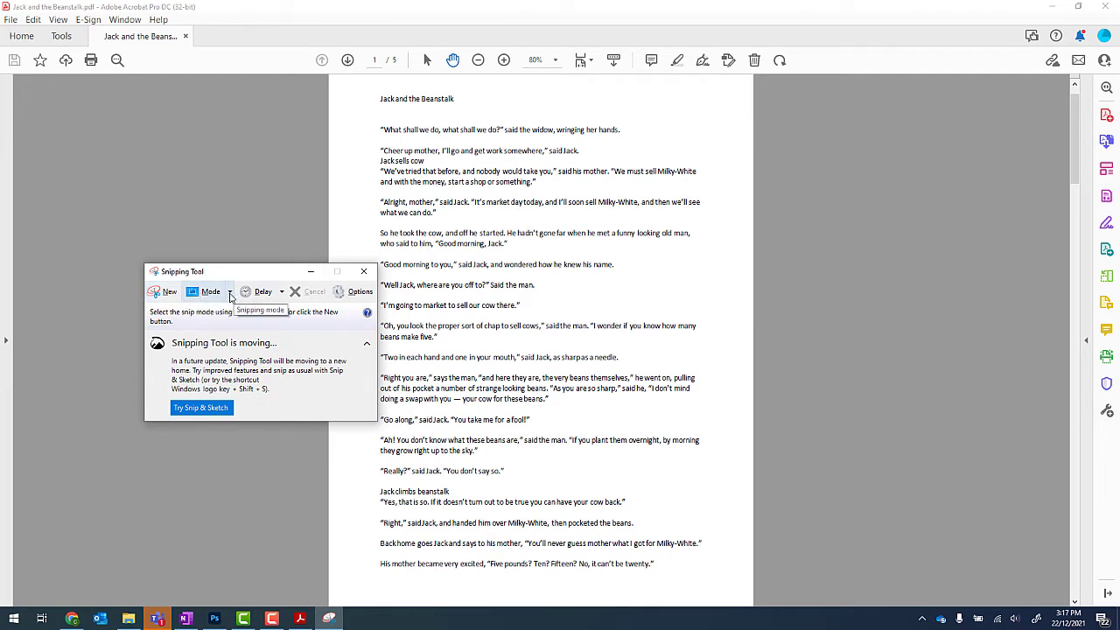
pyautogui.click(228, 295)
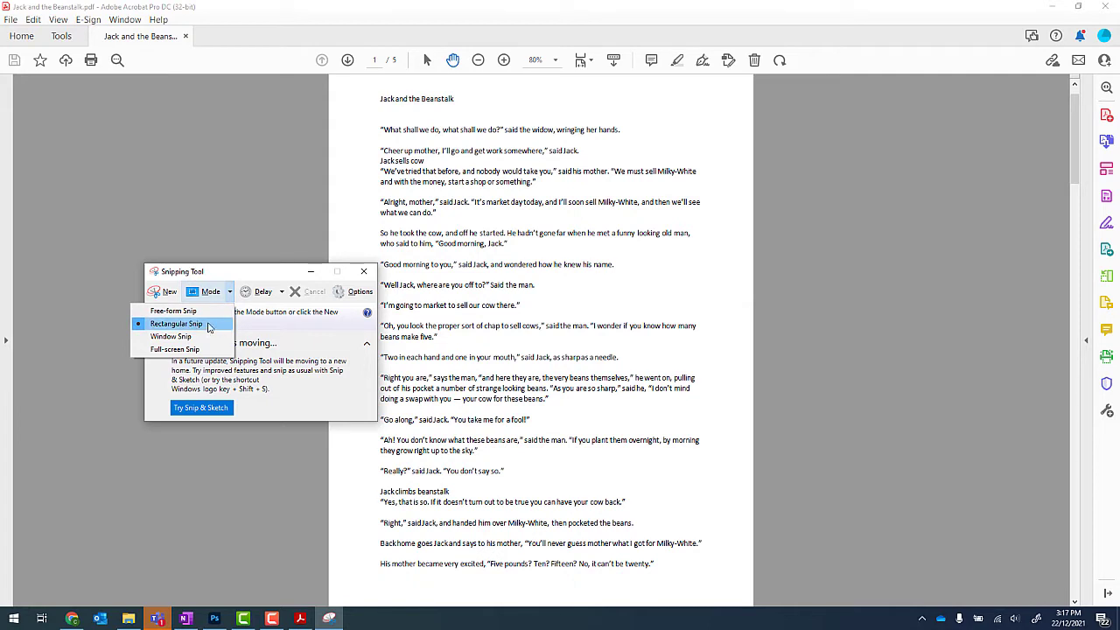
pyautogui.click(198, 286)
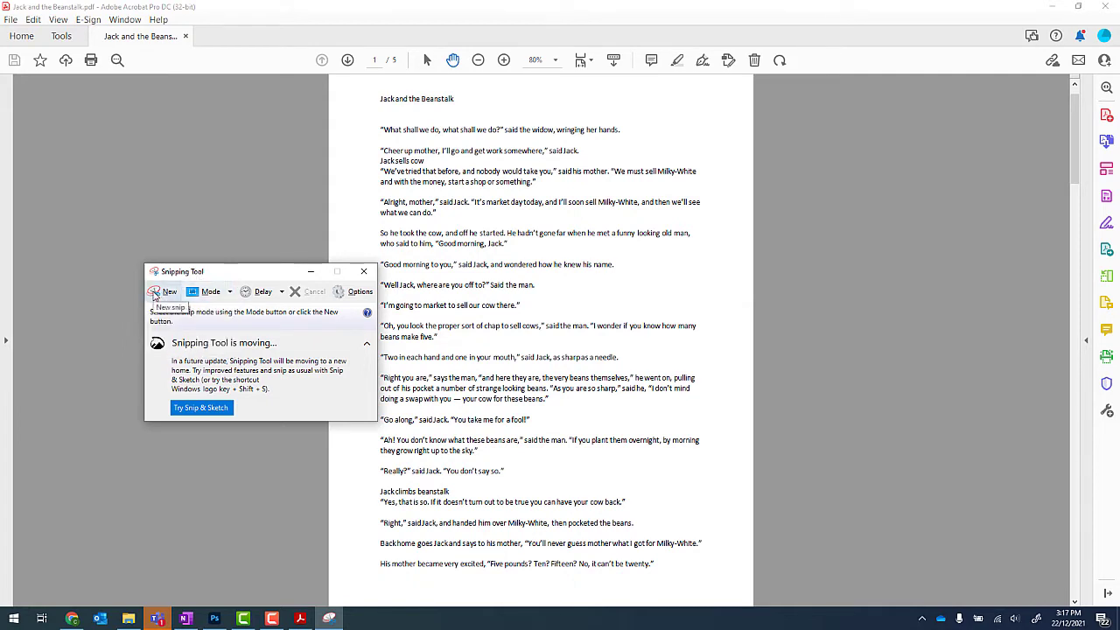
pyautogui.click(154, 295)
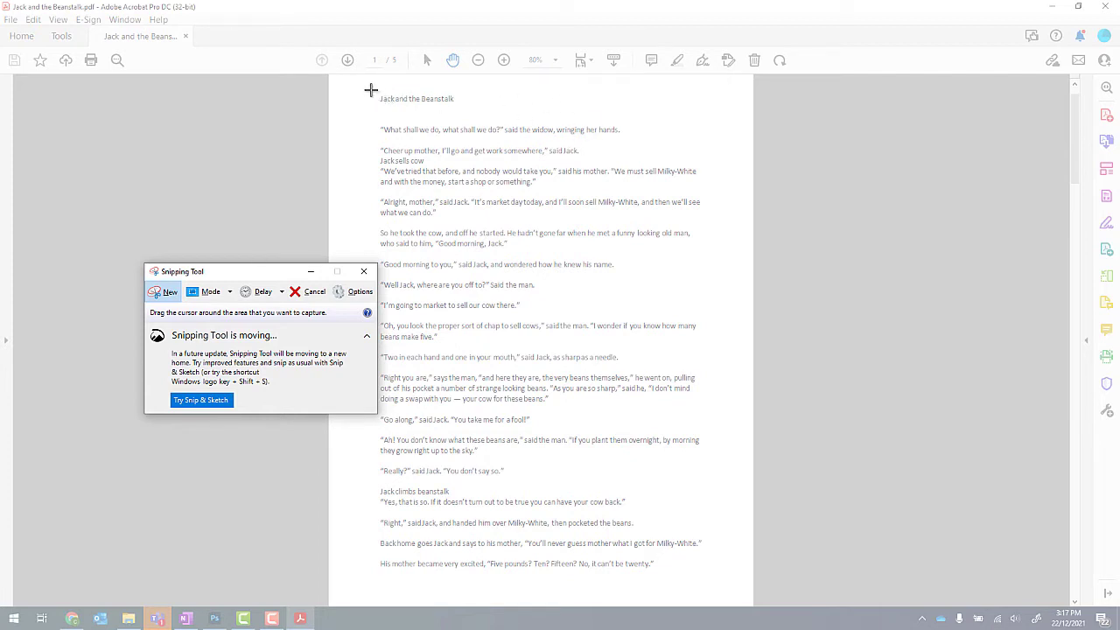
# Snip the whole first PDF page, save it as page1 in Pictures, and scroll the PDF to page 2.
pyautogui.moveTo(371, 90); pyautogui.dragTo(740, 591)
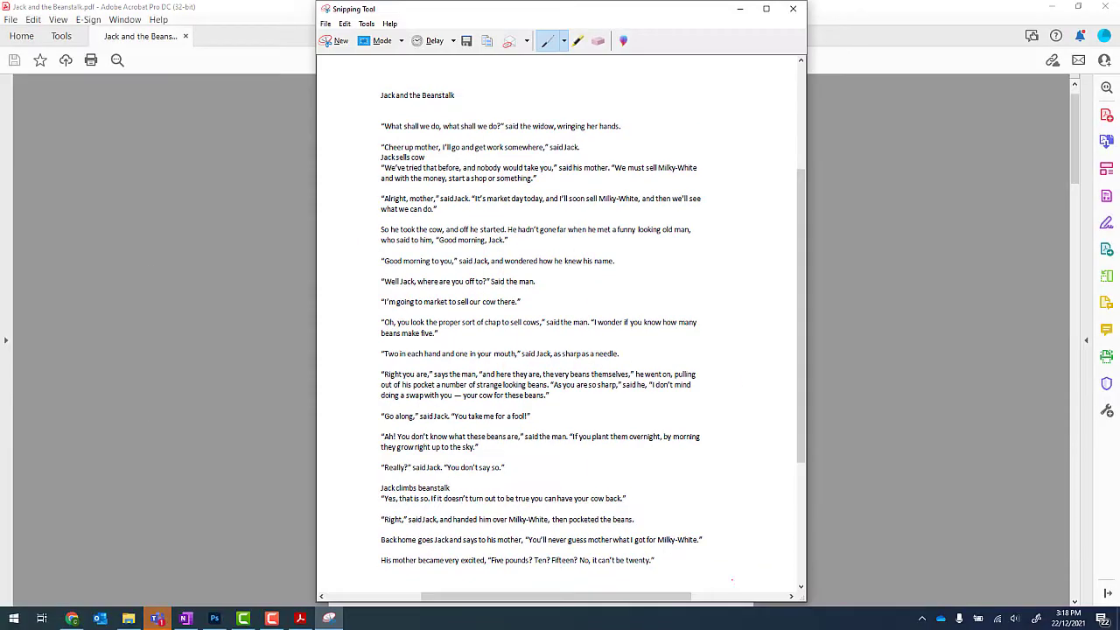
pyautogui.click(326, 24)
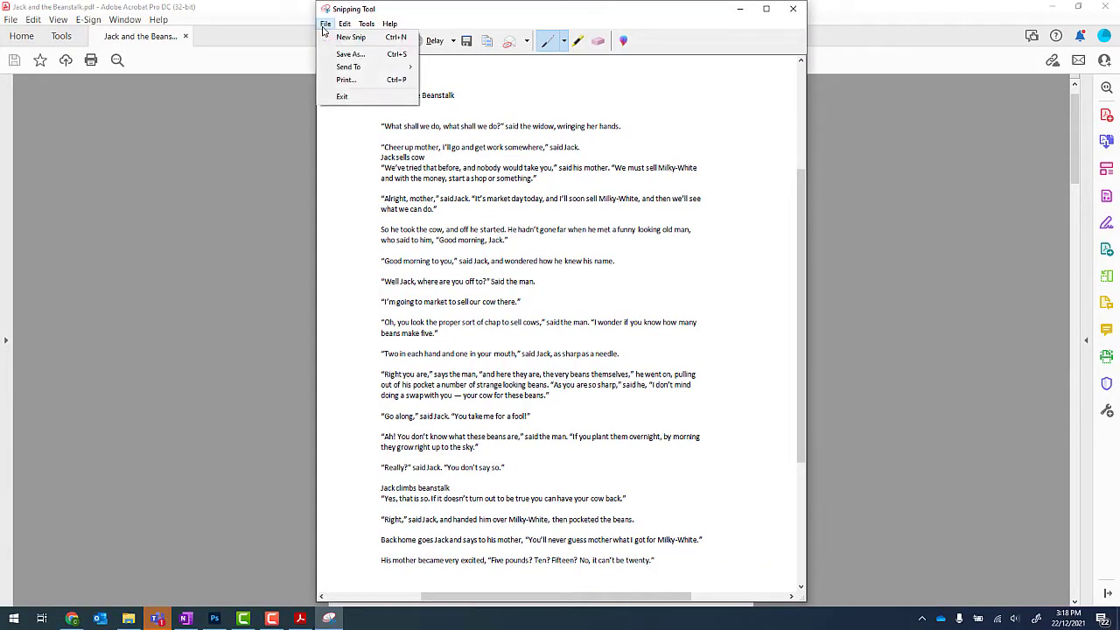
pyautogui.click(348, 54)
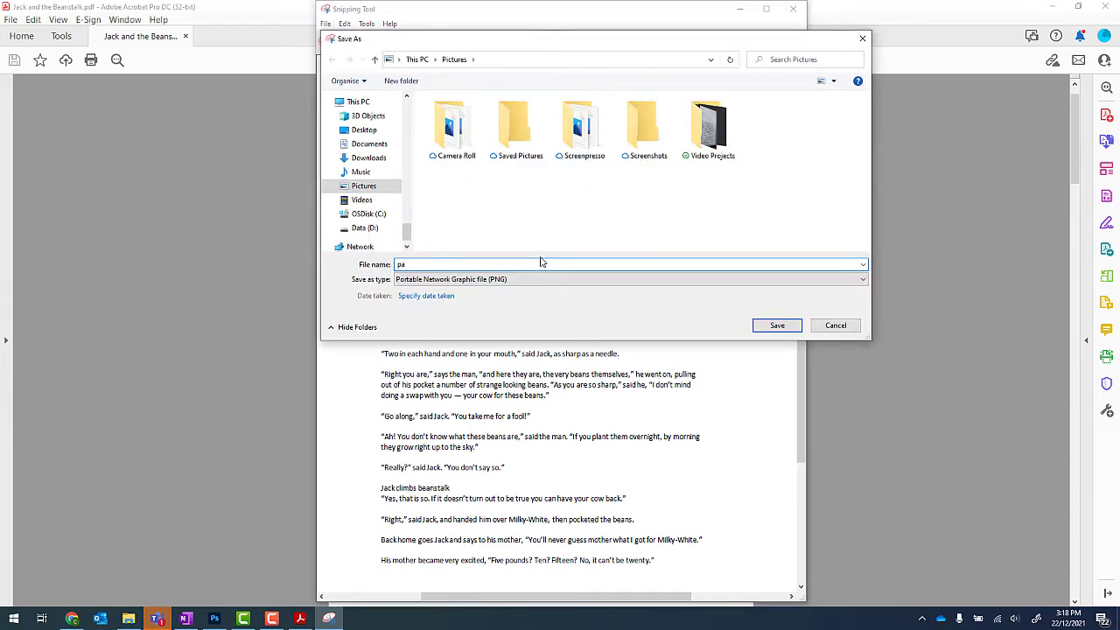
pyautogui.press('Return')
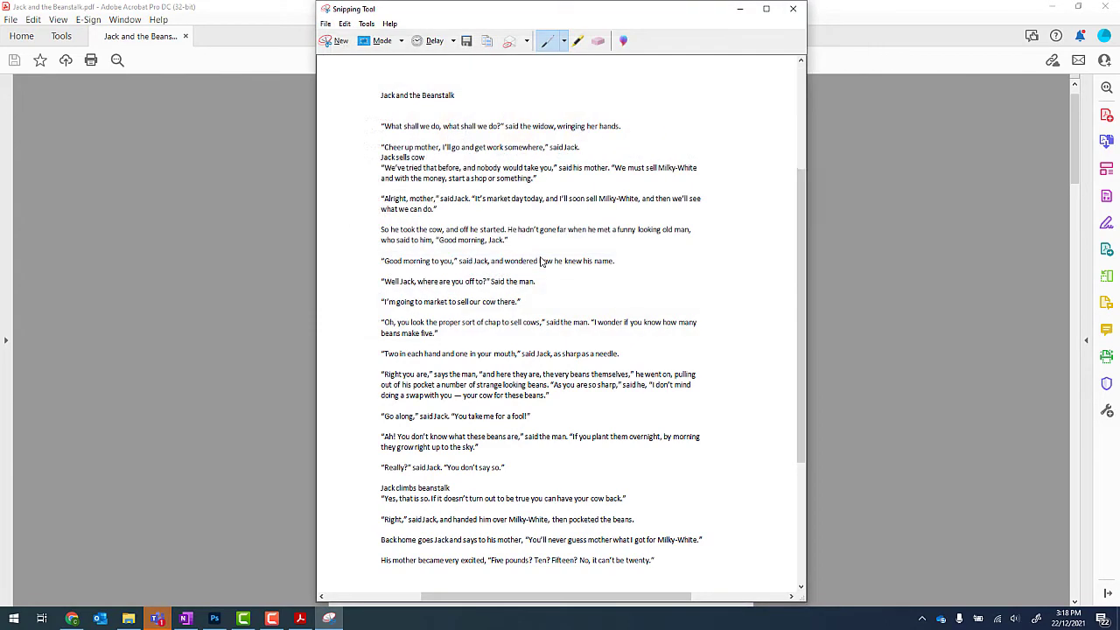
pyautogui.click(962, 219)
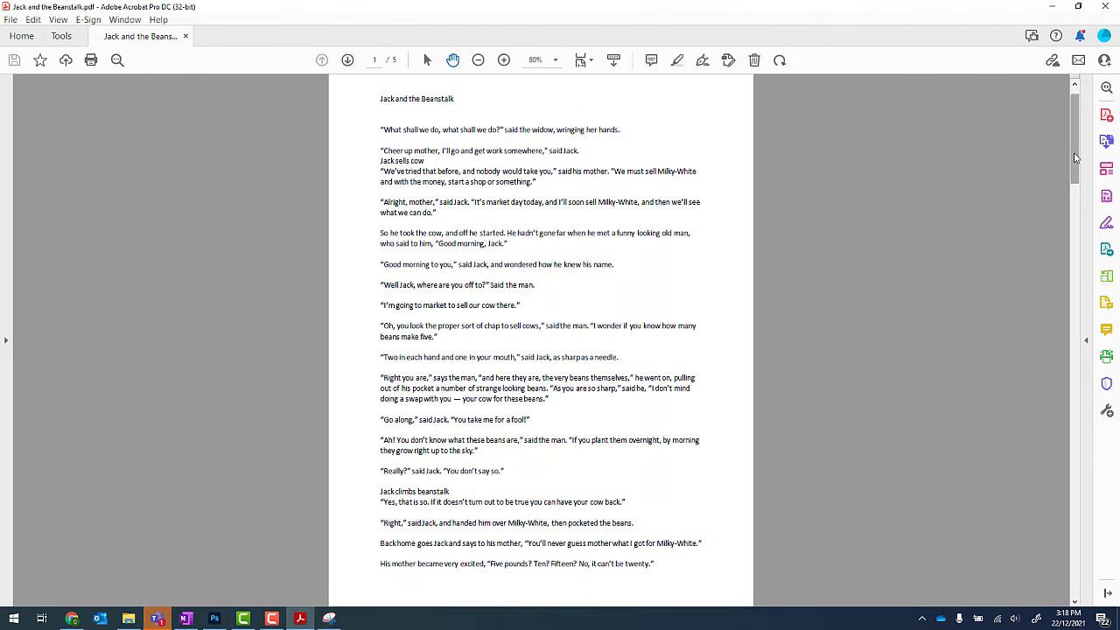
pyautogui.moveTo(1076, 157); pyautogui.dragTo(1061, 257)
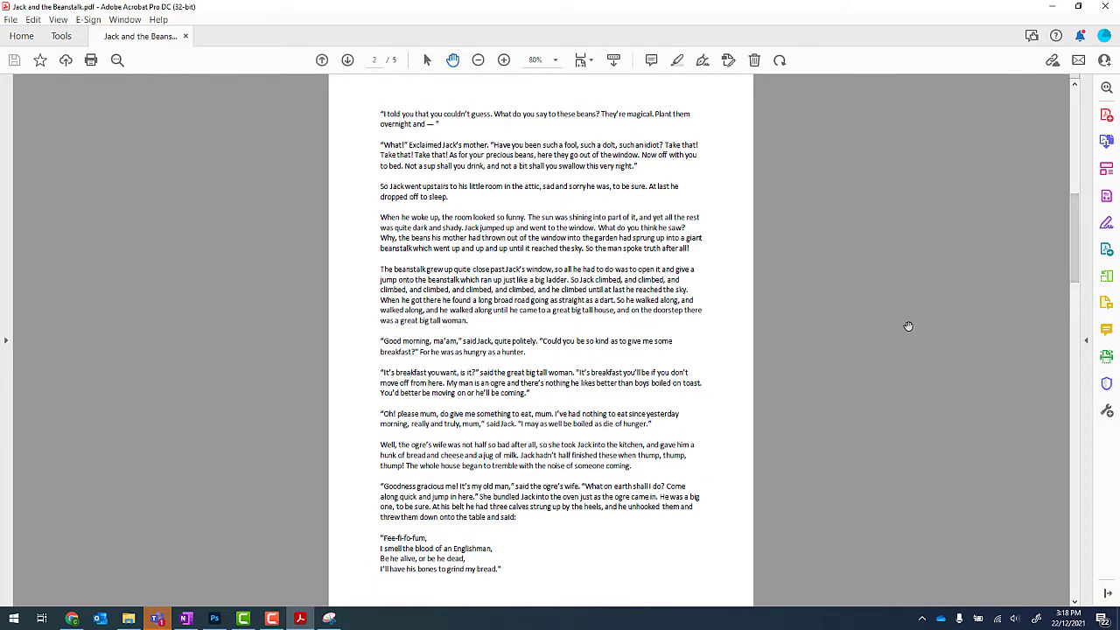
# Snip the second PDF page and save it as page2 in Pictures.
pyautogui.click(330, 619)
pyautogui.click(326, 42)
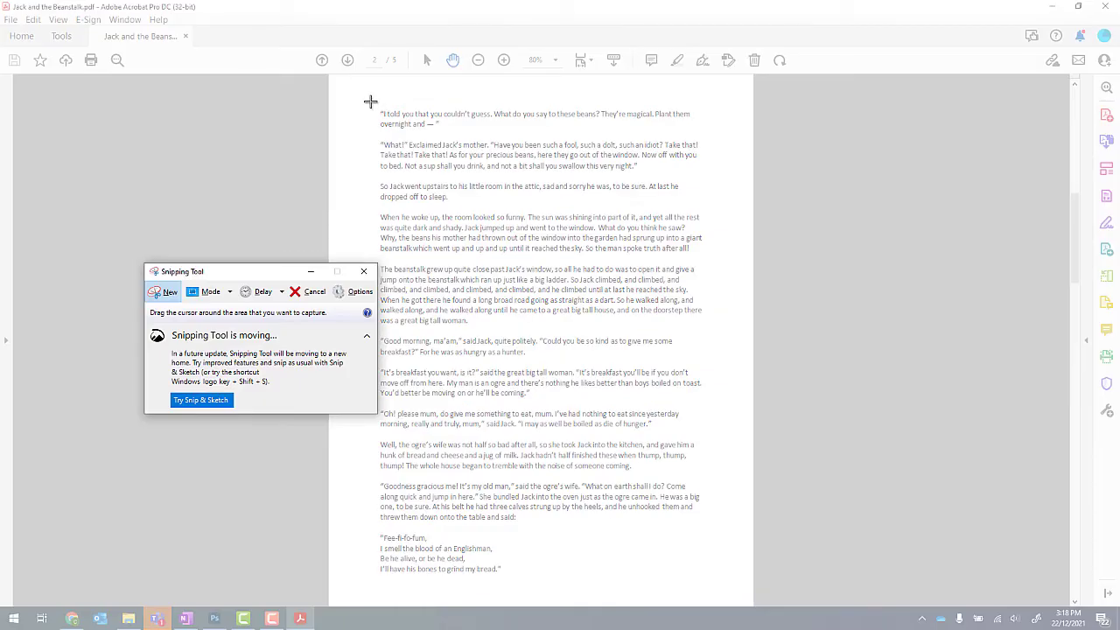
pyautogui.moveTo(370, 102); pyautogui.dragTo(735, 587)
pyautogui.click(325, 23)
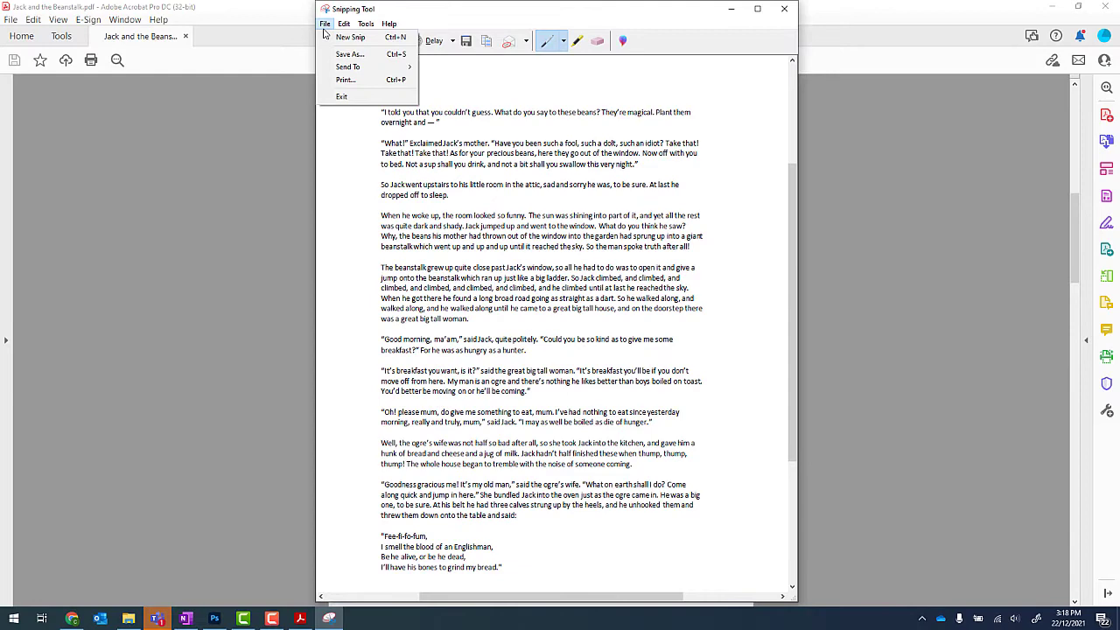
pyautogui.click(346, 55)
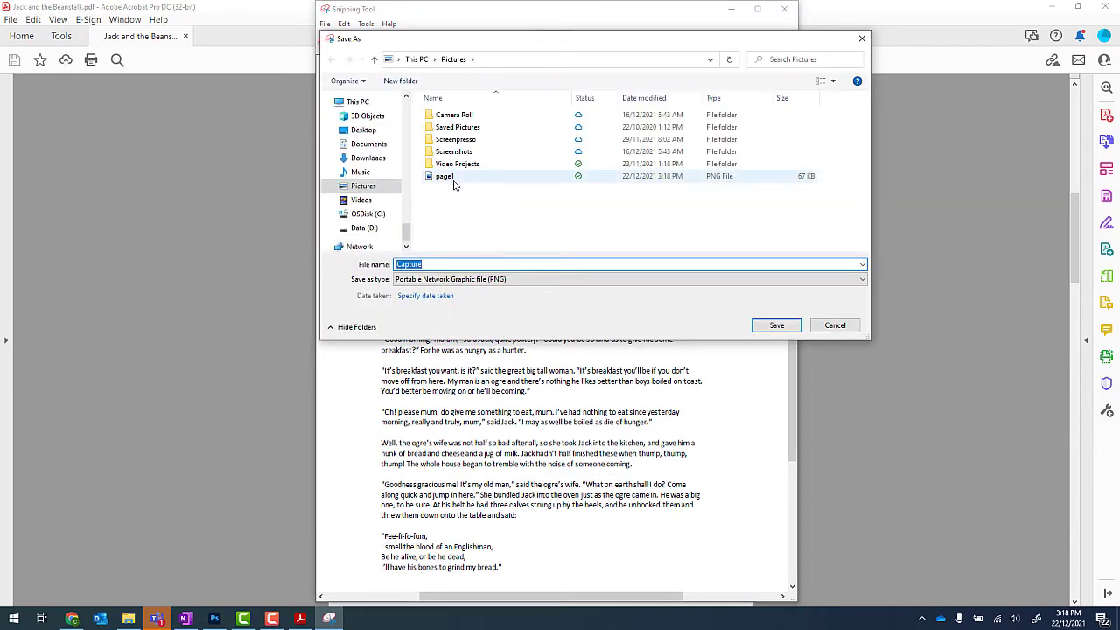
pyautogui.click(448, 176)
pyautogui.click(450, 267)
pyautogui.click(450, 267)
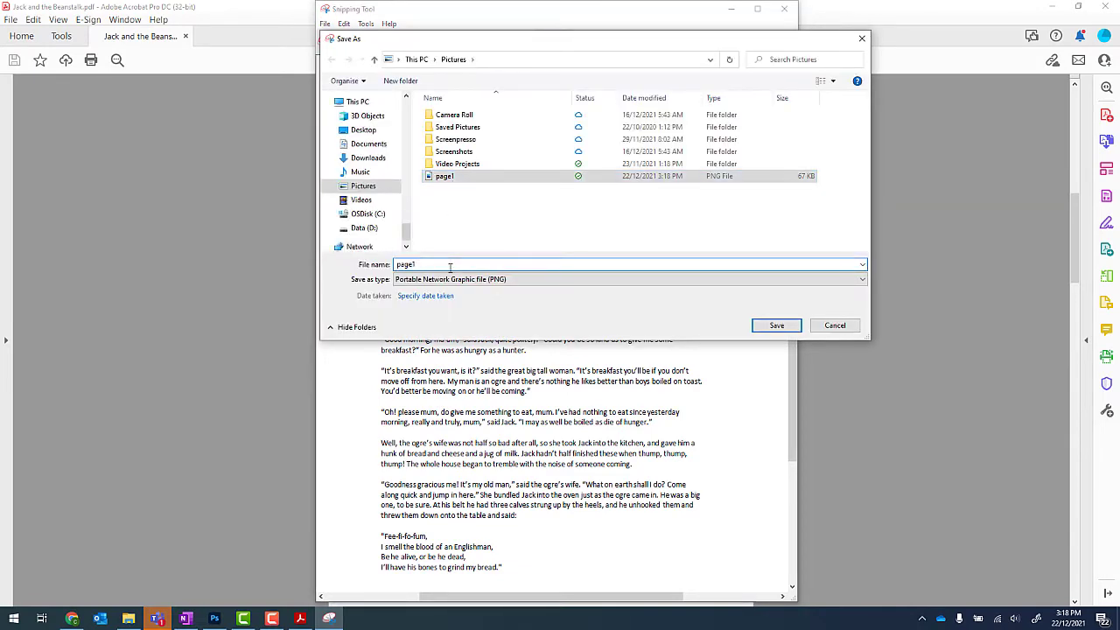
pyautogui.press('BackSpace')
pyautogui.write('2')
pyautogui.press('Return')
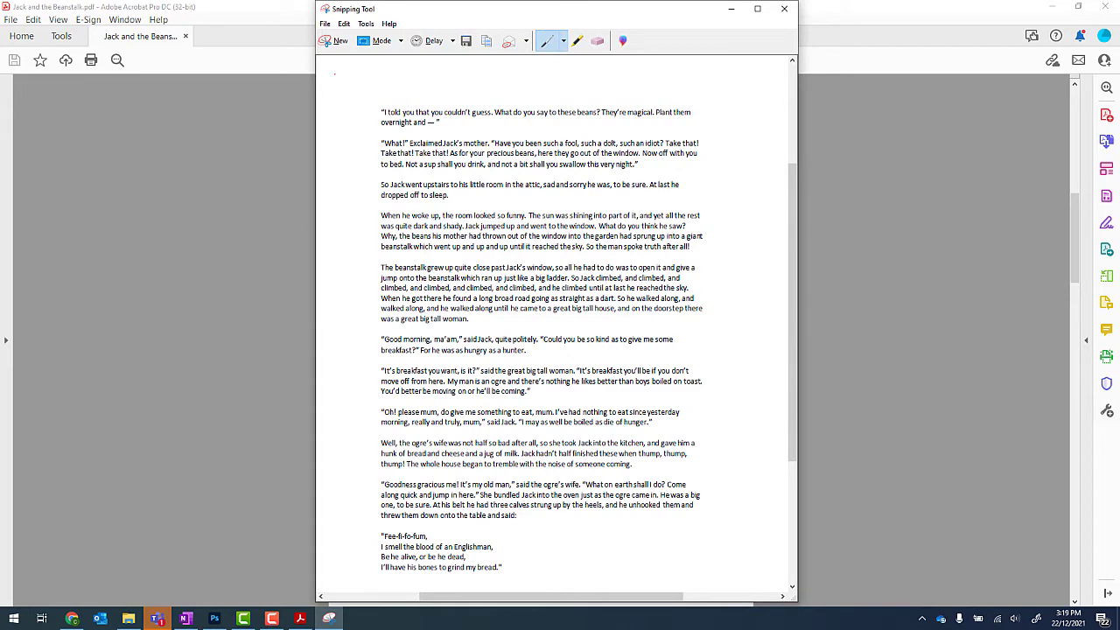
# Scroll to the third PDF page, snip it, and save it as page3.
pyautogui.moveTo(1081, 213); pyautogui.dragTo(1083, 320)
pyautogui.click(328, 618)
pyautogui.click(334, 40)
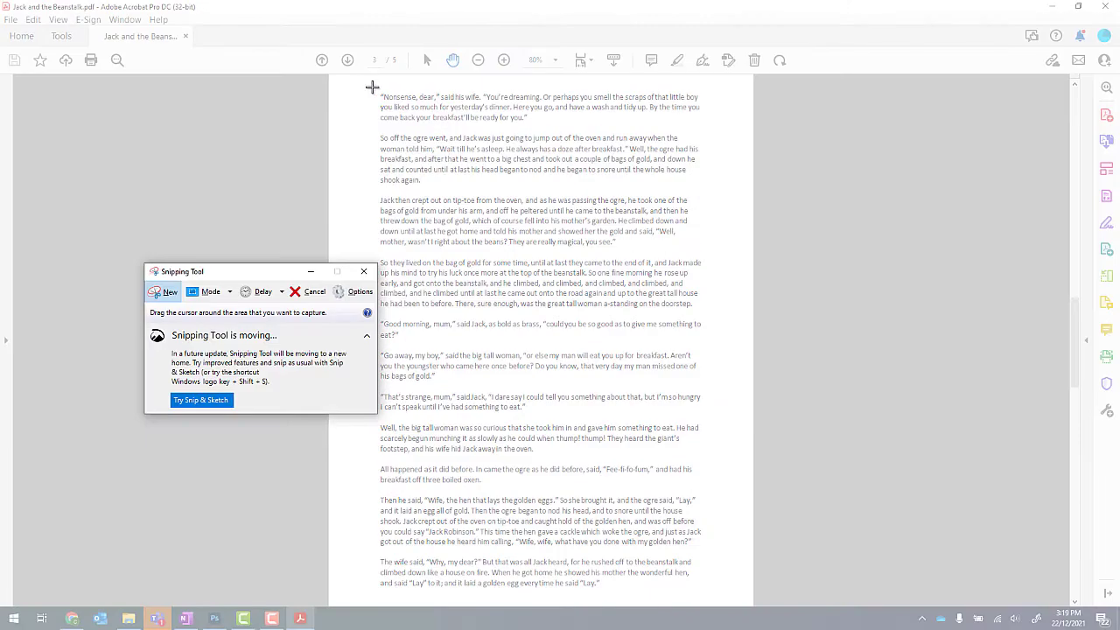
pyautogui.moveTo(332, 86); pyautogui.dragTo(725, 601)
pyautogui.click(327, 23)
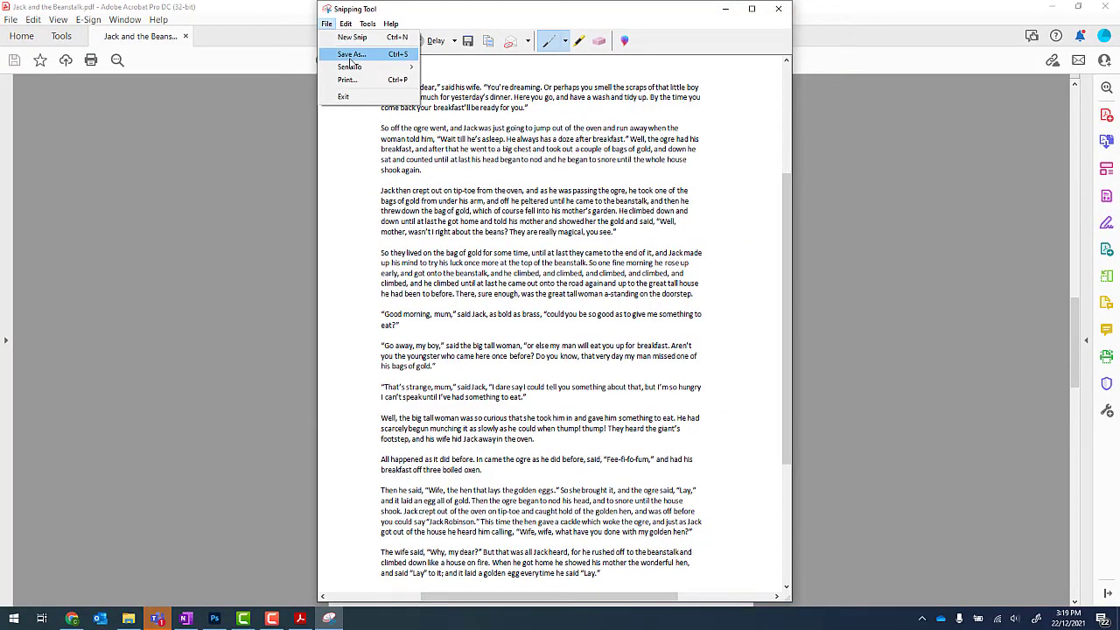
pyautogui.click(346, 52)
pyautogui.click(447, 188)
pyautogui.doubleClick(469, 264)
pyautogui.write('page3')
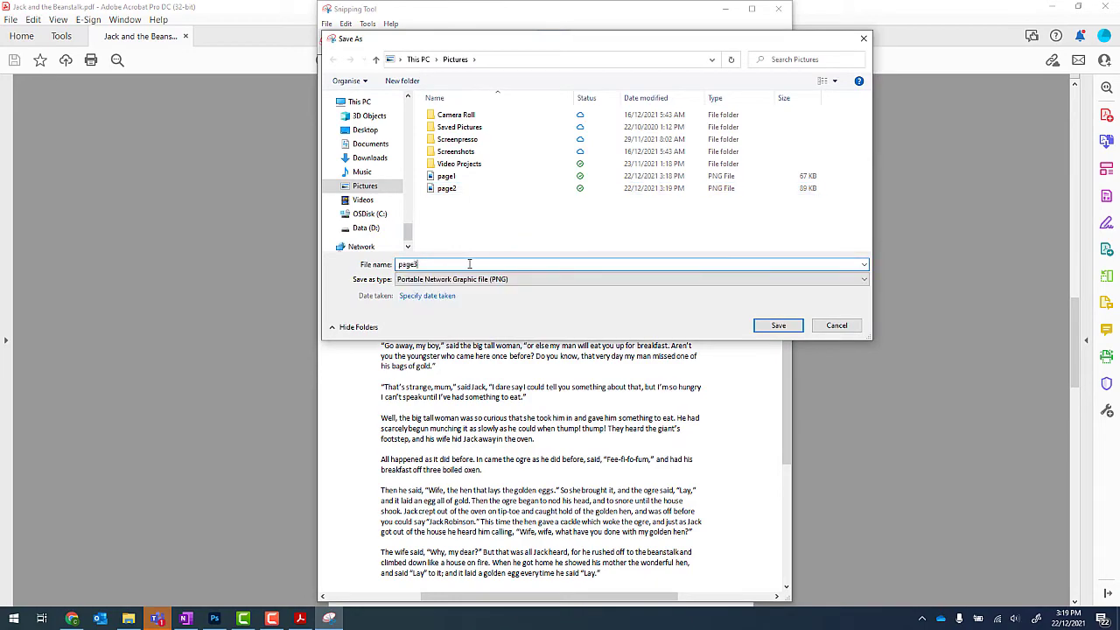
pyautogui.press('Return')
# Scroll to the fourth PDF page, capture it, and save it as page4.
pyautogui.click(1054, 229)
pyautogui.scroll(-10, 1023, 289)
pyautogui.scroll(-2, 1024, 288)
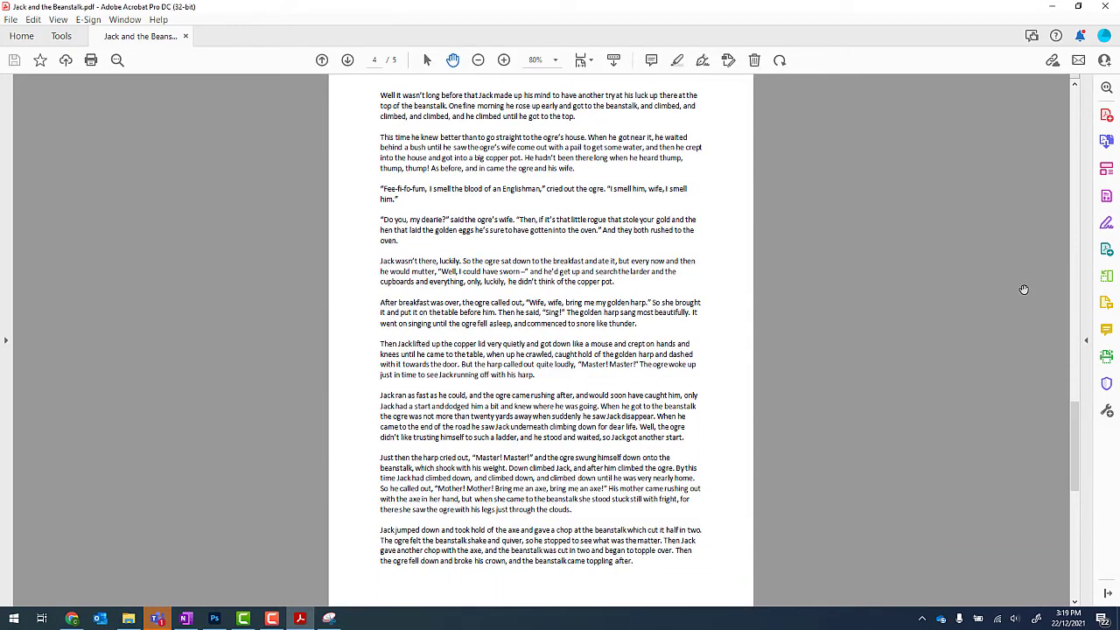
pyautogui.click(329, 619)
pyautogui.click(329, 43)
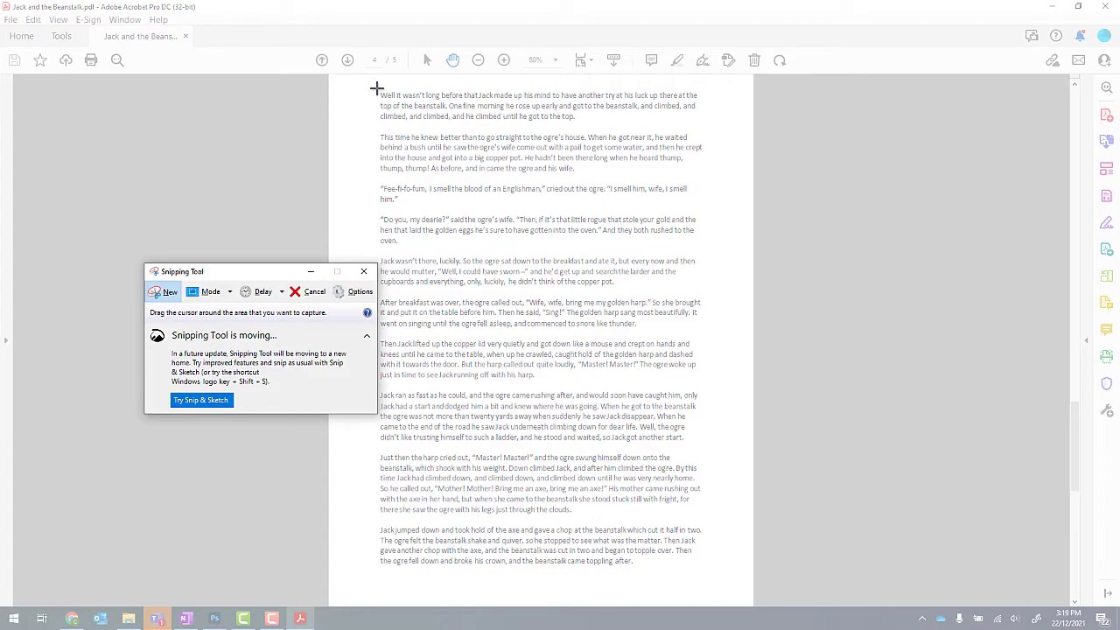
pyautogui.moveTo(376, 90); pyautogui.dragTo(725, 576)
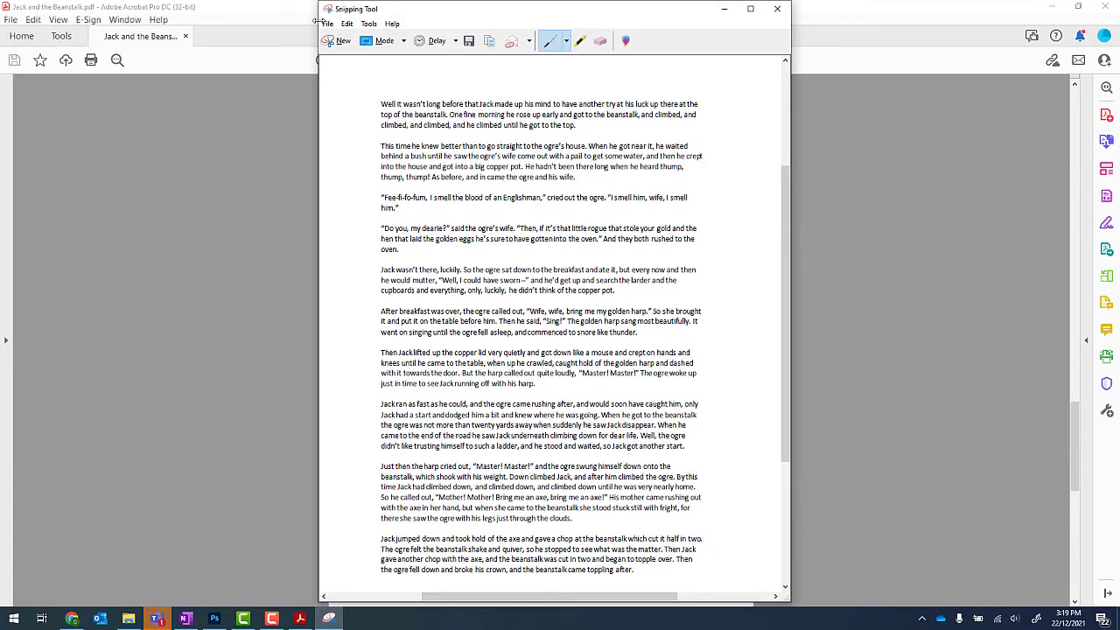
pyautogui.click(328, 24)
pyautogui.click(447, 201)
pyautogui.doubleClick(411, 265)
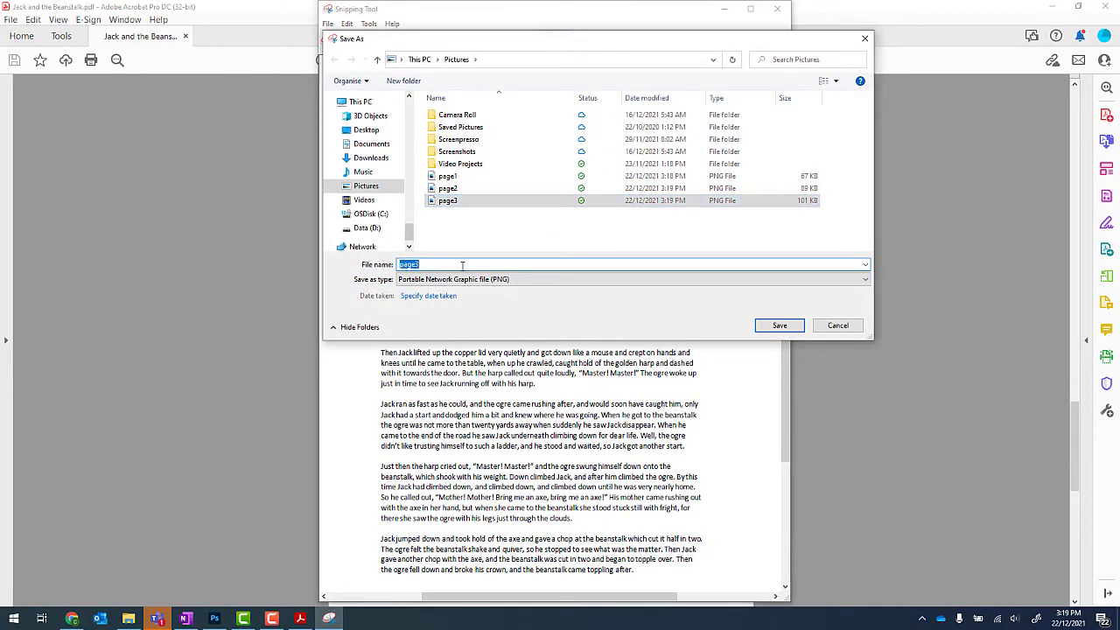
pyautogui.write('page4')
pyautogui.press('Return')
# Capture the page 5 text and save it as page5 in Pictures.
pyautogui.moveTo(1074, 446); pyautogui.dragTo(1074, 548)
pyautogui.click(271, 618)
pyautogui.click(350, 38)
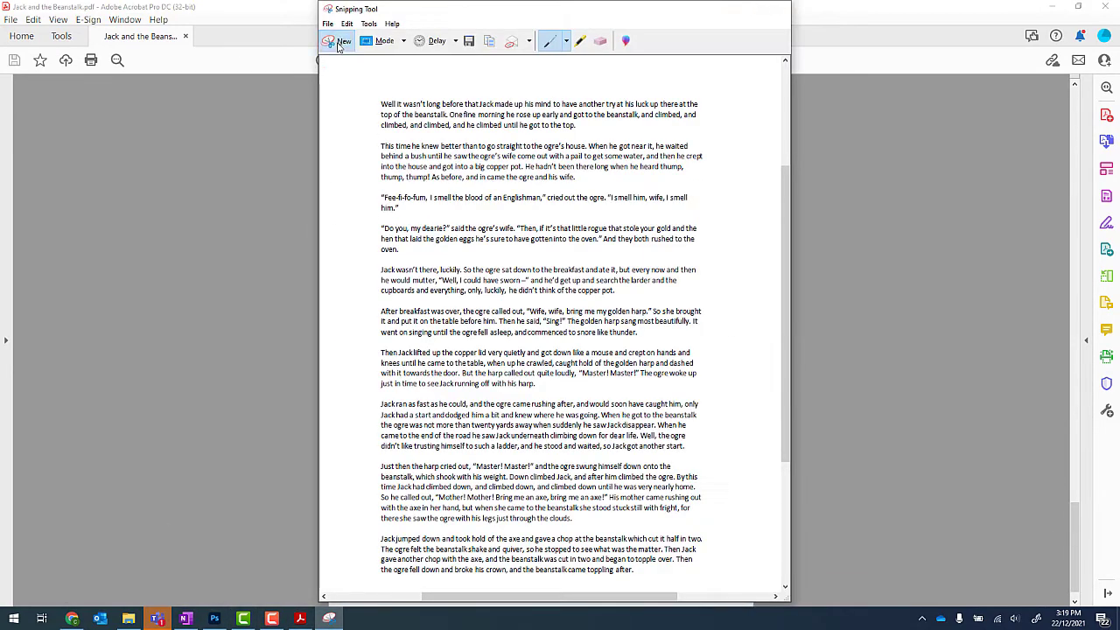
pyautogui.moveTo(373, 84); pyautogui.dragTo(732, 581)
pyautogui.click(327, 23)
pyautogui.click(350, 54)
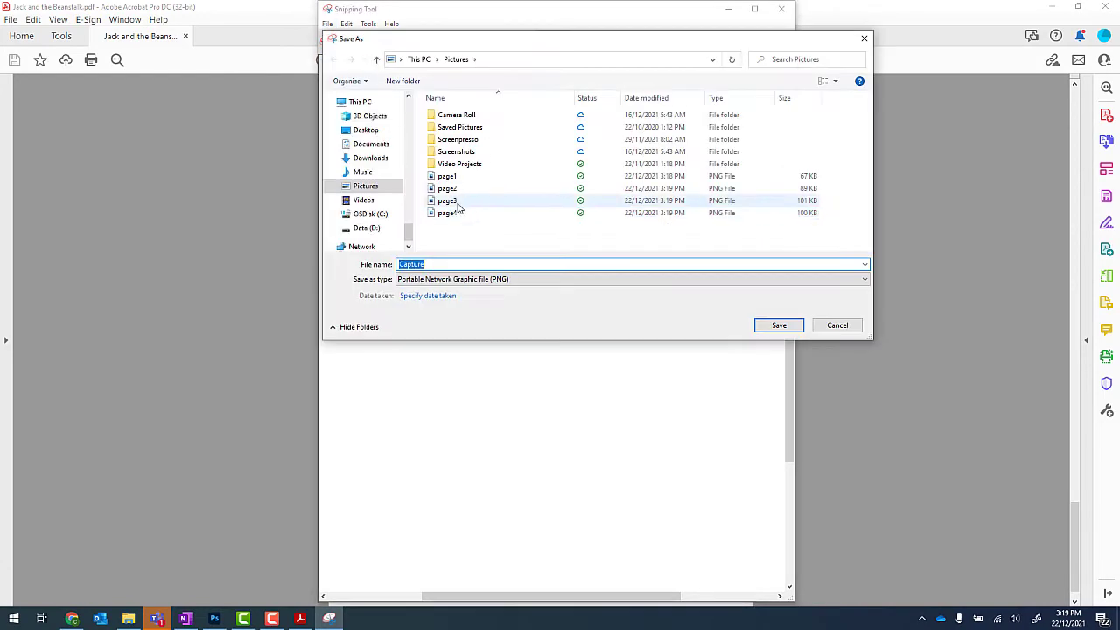
pyautogui.click(447, 213)
pyautogui.click(456, 264)
pyautogui.press('BackSpace')
pyautogui.write('5')
pyautogui.press('Return')
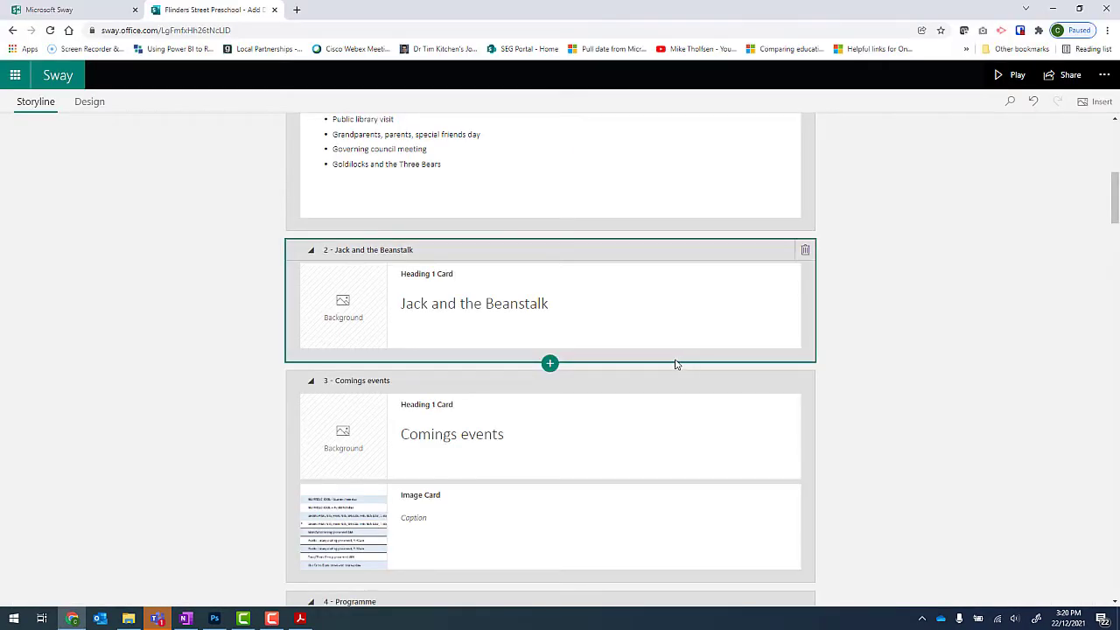
# Insert a Stack group below the Jack and the Beanstalk heading and add an empty image card inside it.
pyautogui.click(552, 368)
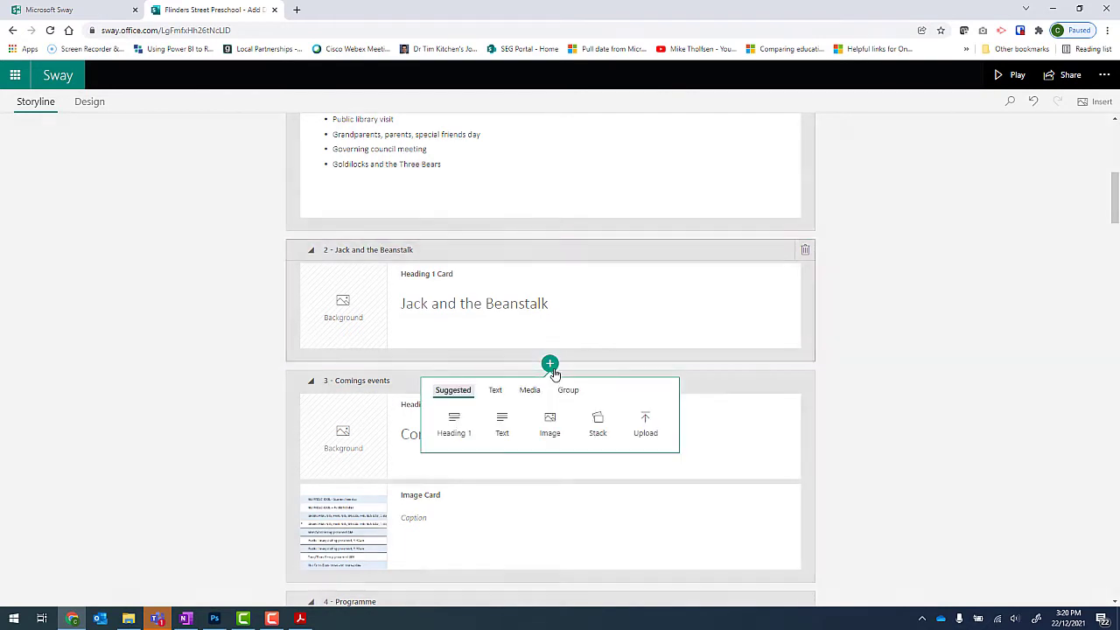
pyautogui.click(608, 438)
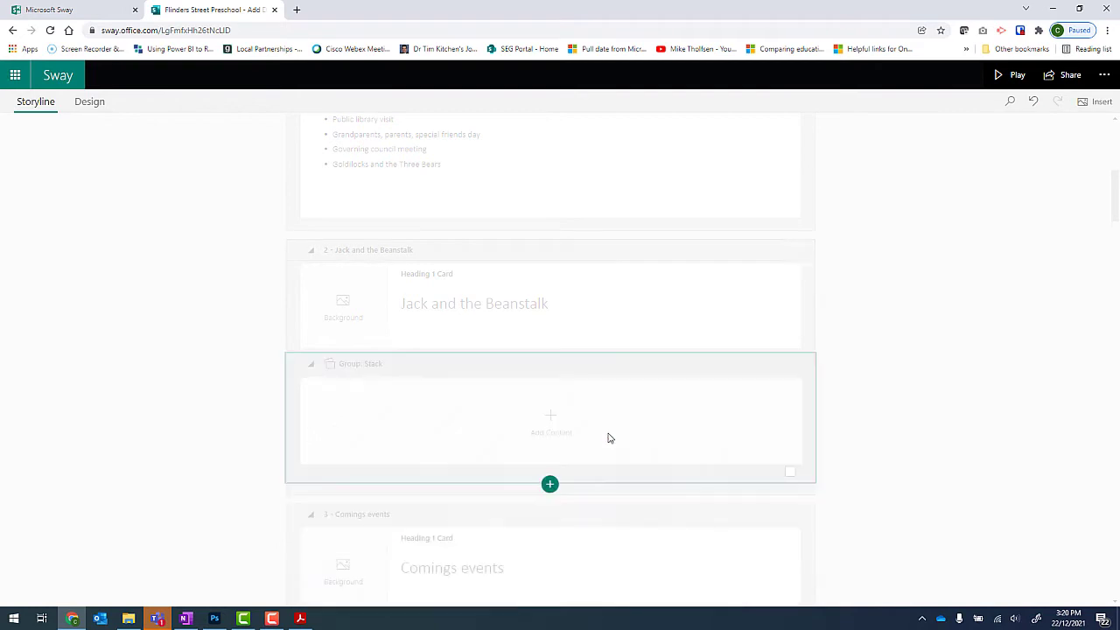
pyautogui.click(552, 424)
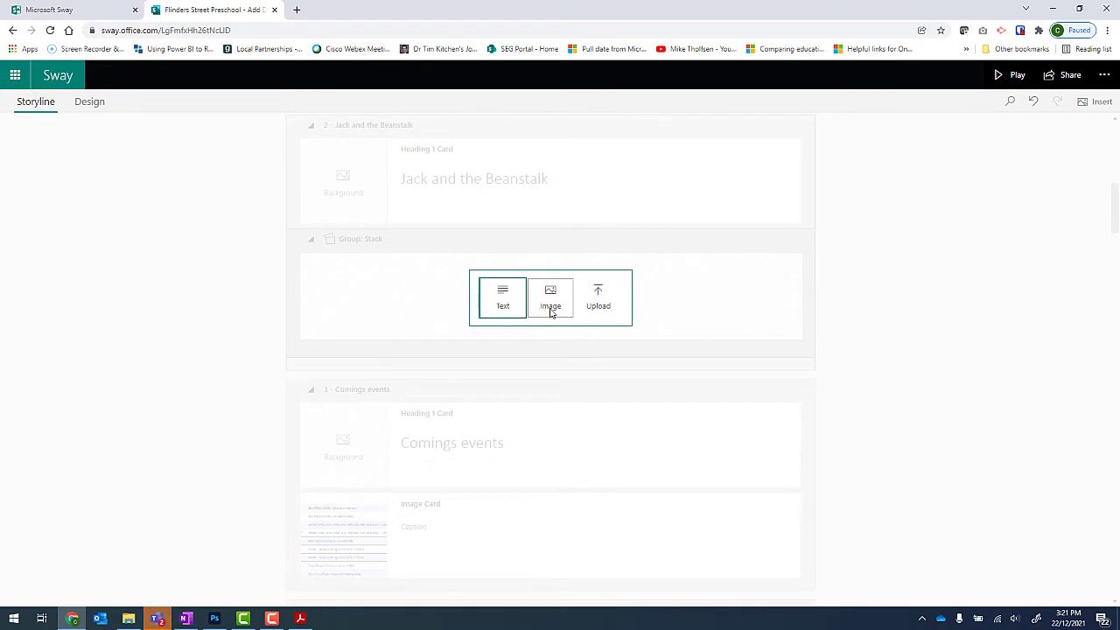
pyautogui.click(557, 299)
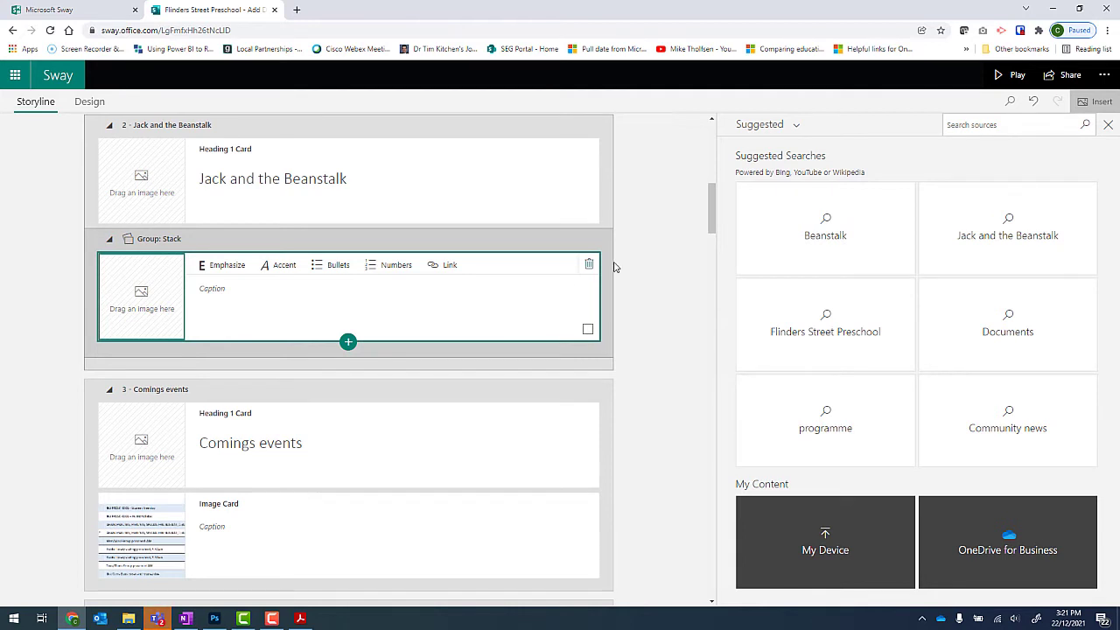
# Upload page1 through page5 from Pictures into the stack using the My device source.
pyautogui.click(798, 132)
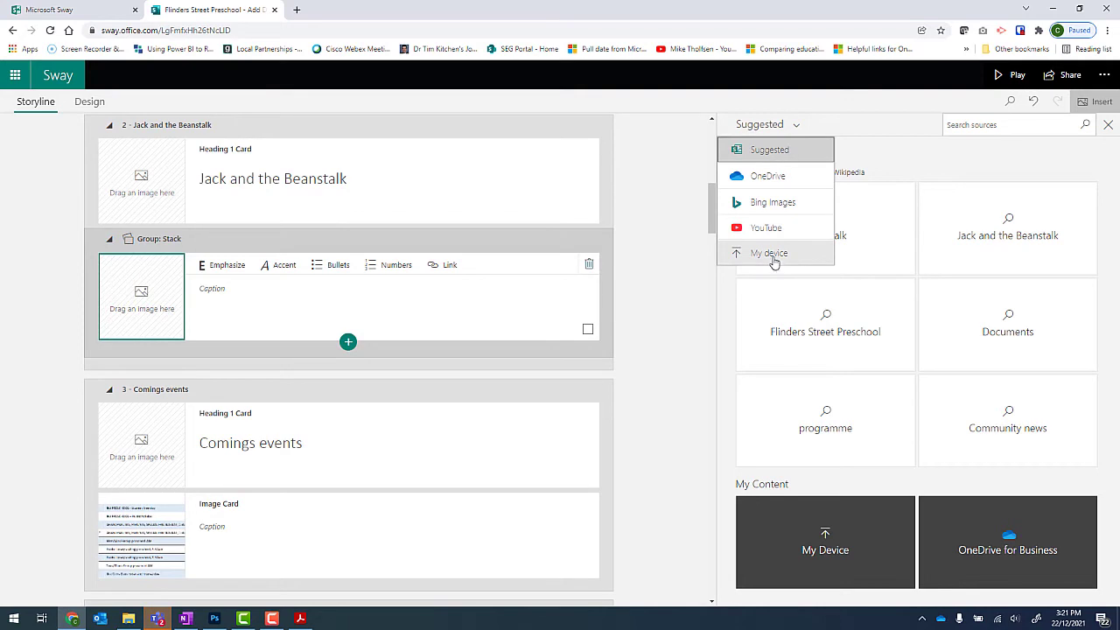
pyautogui.click(774, 260)
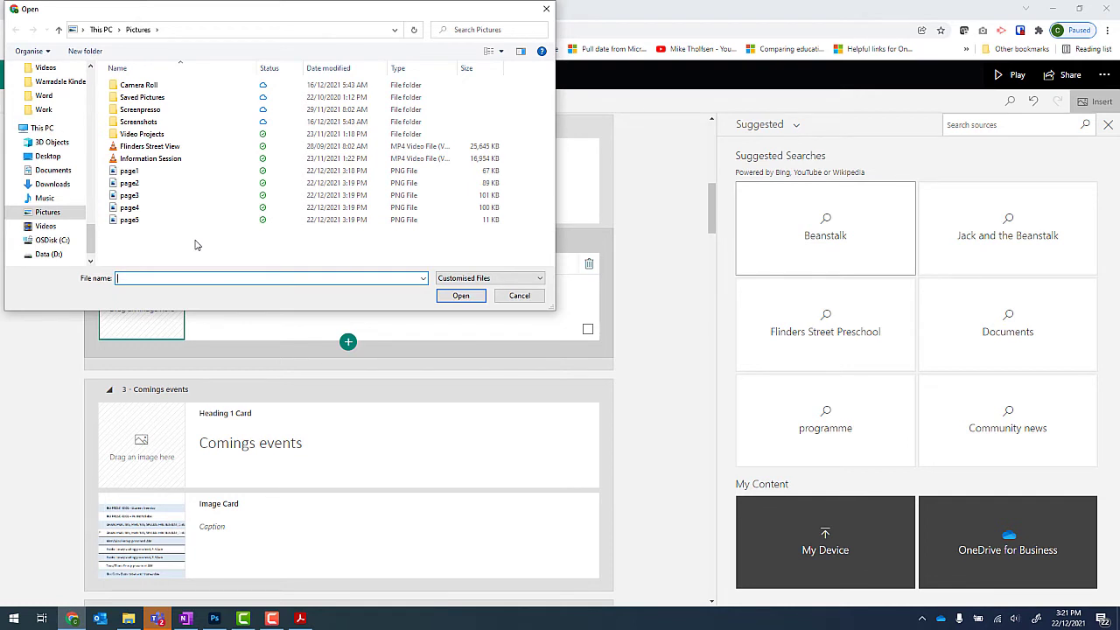
pyautogui.click(133, 172)
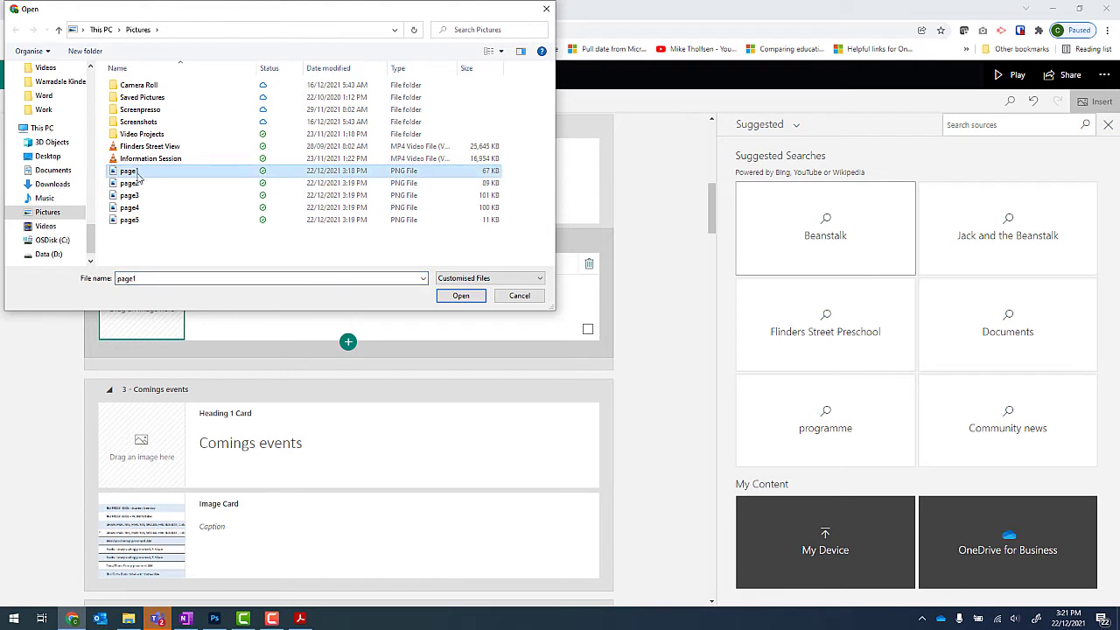
pyautogui.keyDown('shift'); pyautogui.click(145, 221); pyautogui.keyUp('shift')
pyautogui.click(473, 297)
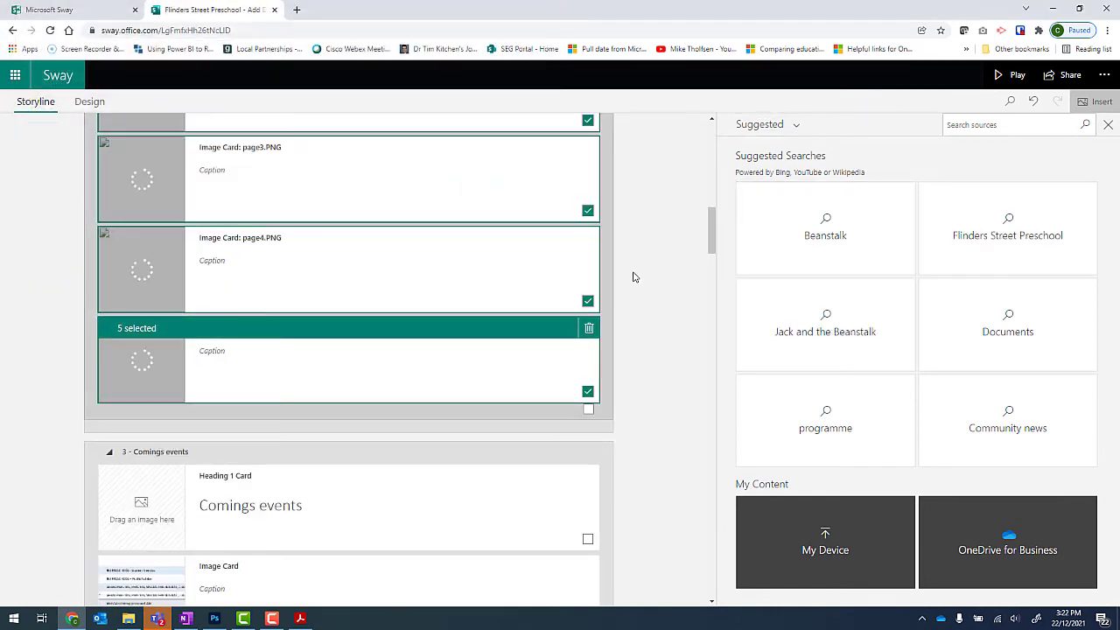
# Select the Group: Stack and give it subtle emphasis.
pyautogui.scroll(3, 635, 276)
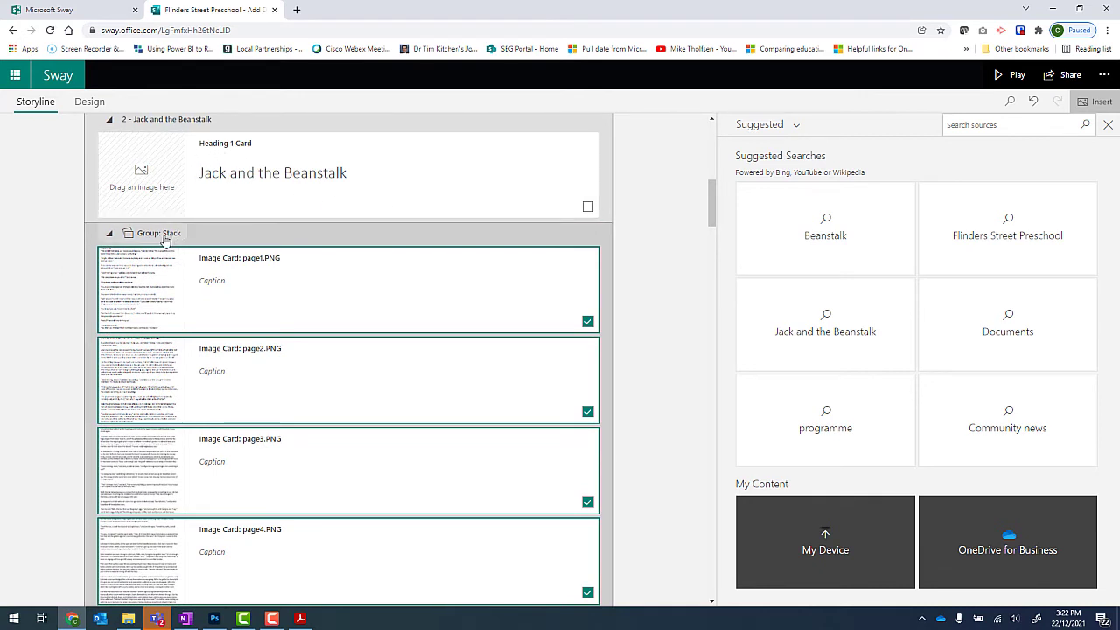
pyautogui.click(233, 235)
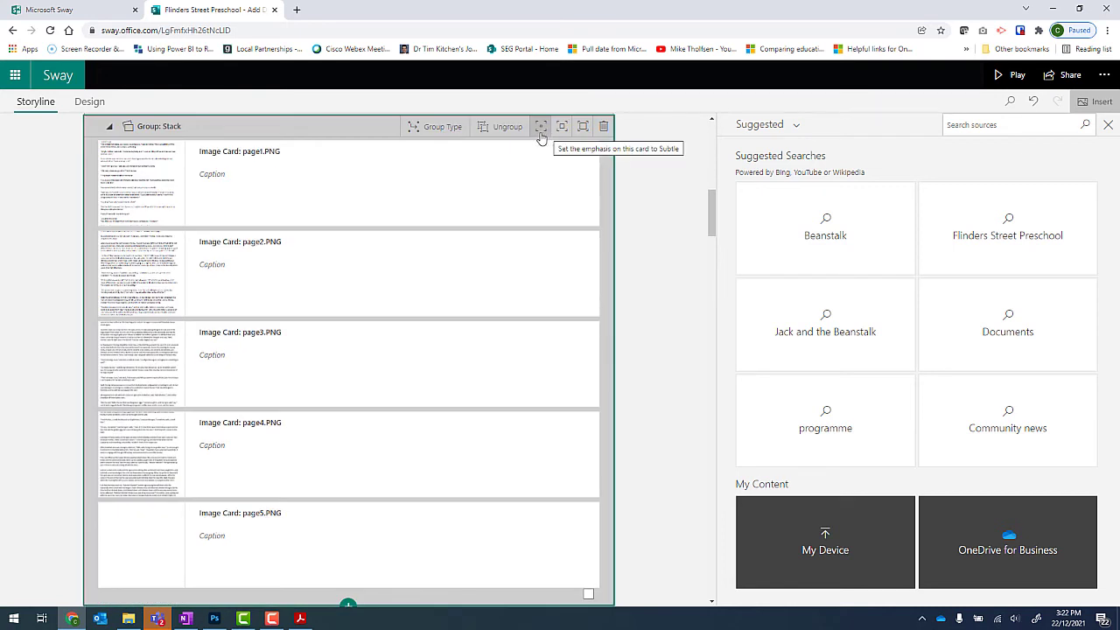
pyautogui.click(540, 130)
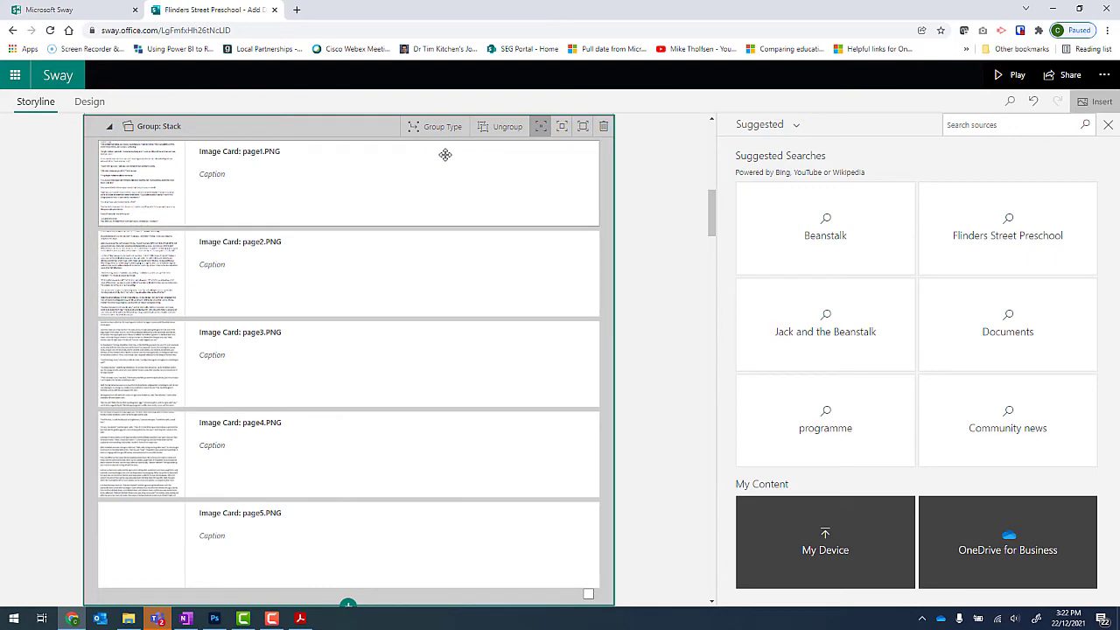
# Preview the sway and flip through two pages of the stack.
pyautogui.click(1004, 83)
pyautogui.scroll(-5, 606, 222)
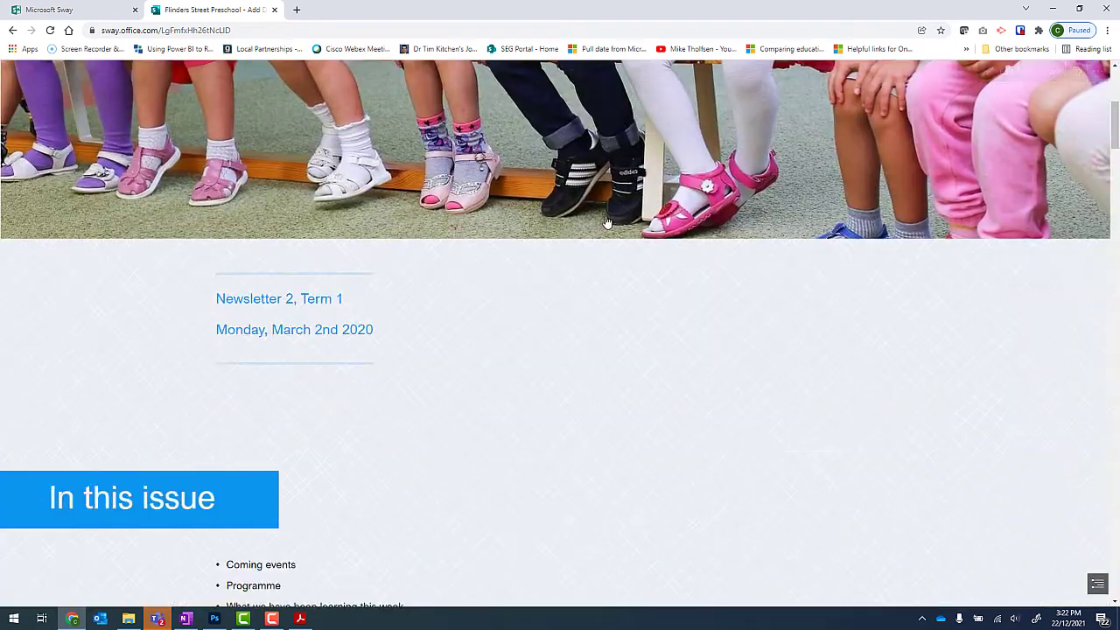
pyautogui.scroll(-5, 606, 223)
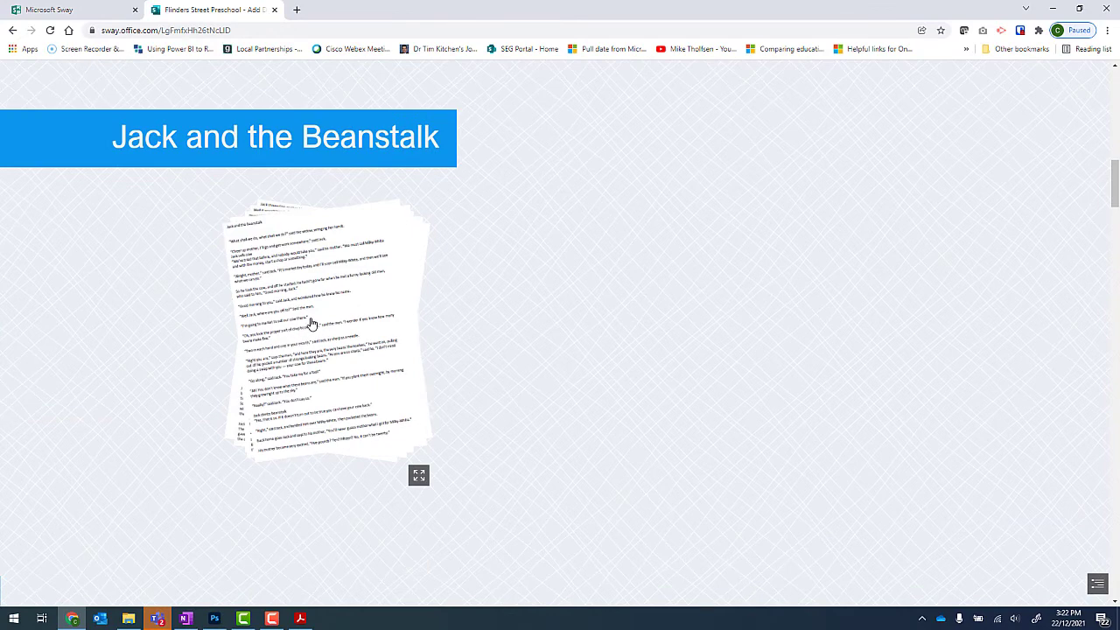
pyautogui.click(311, 324)
pyautogui.click(310, 325)
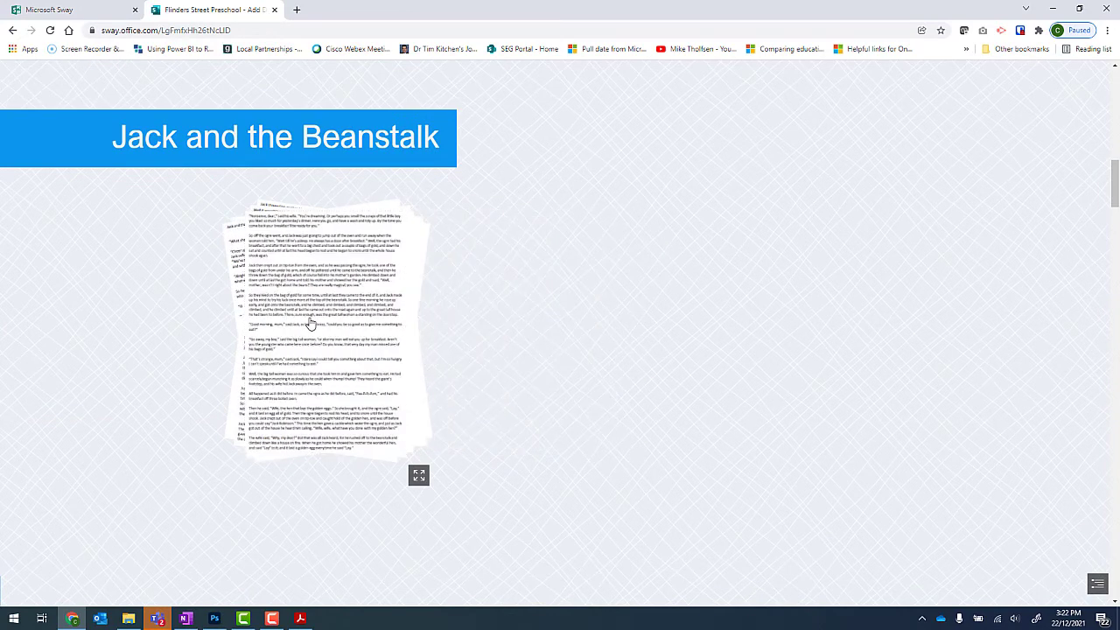
pyautogui.scroll(2, 985, 75)
# Switch the stack to intense emphasis, then preview it, advancing through the enlarged story pages.
pyautogui.click(994, 73)
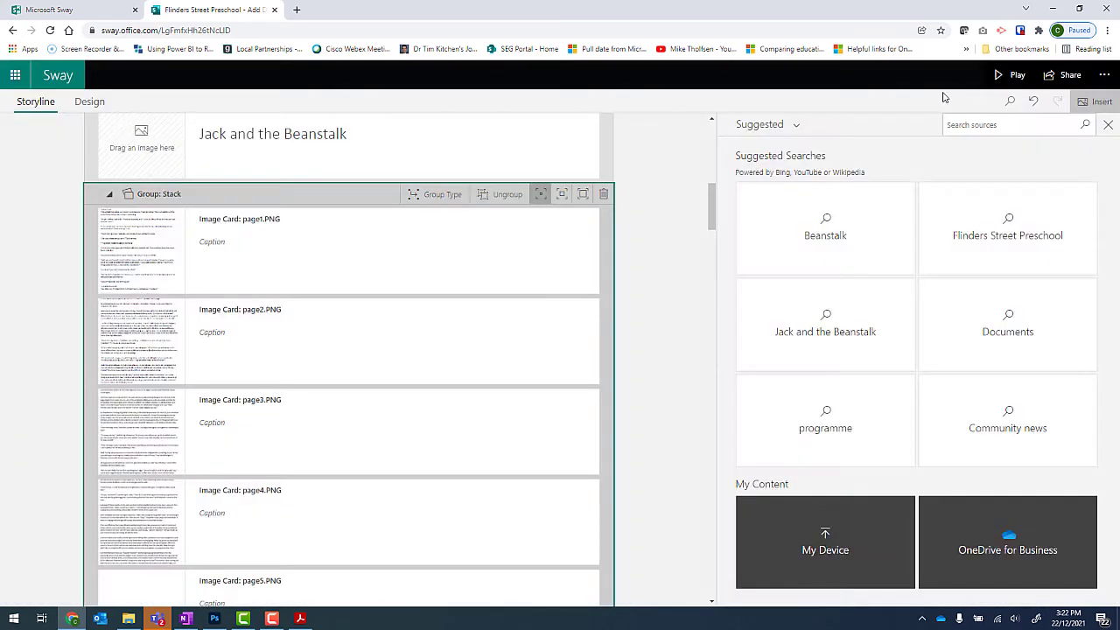
pyautogui.click(584, 198)
pyautogui.click(1016, 75)
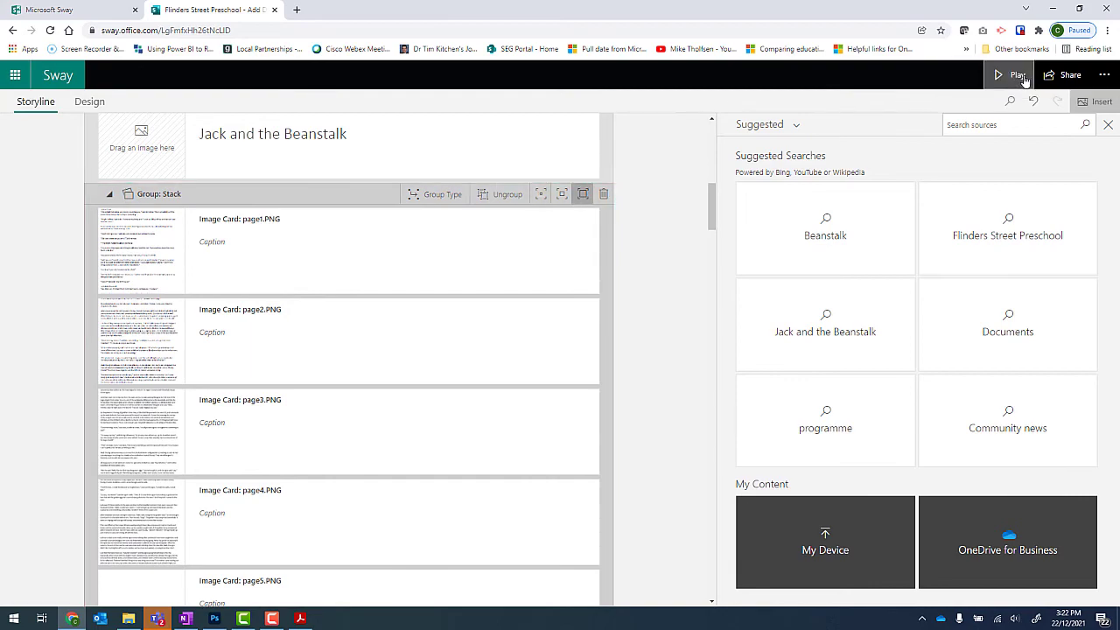
pyautogui.scroll(-5, 588, 283)
pyautogui.scroll(-3, 589, 283)
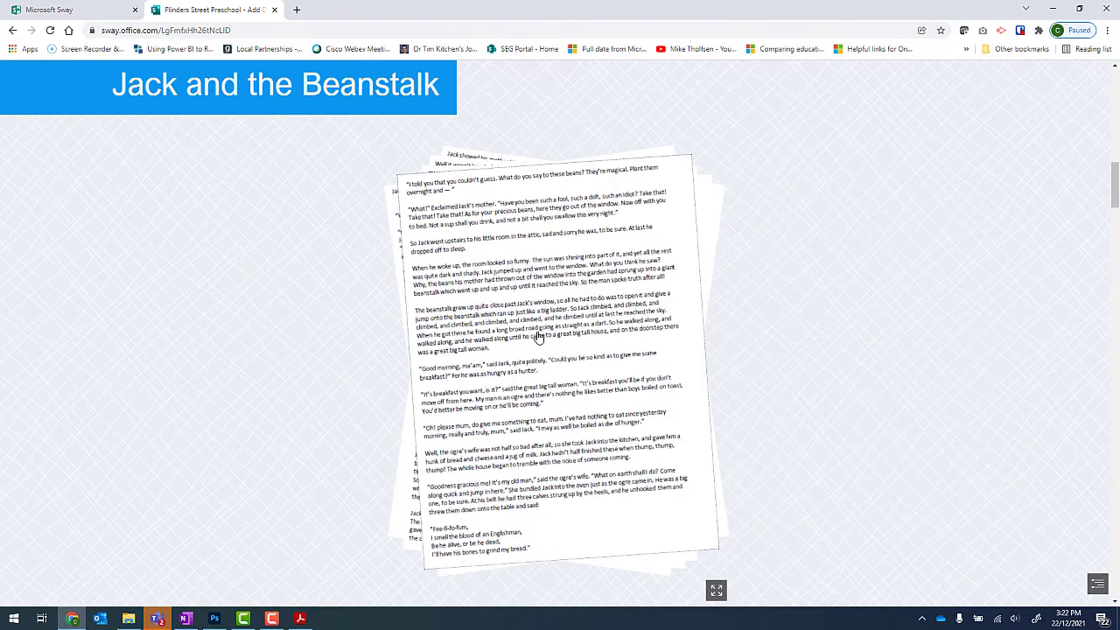
pyautogui.click(538, 337)
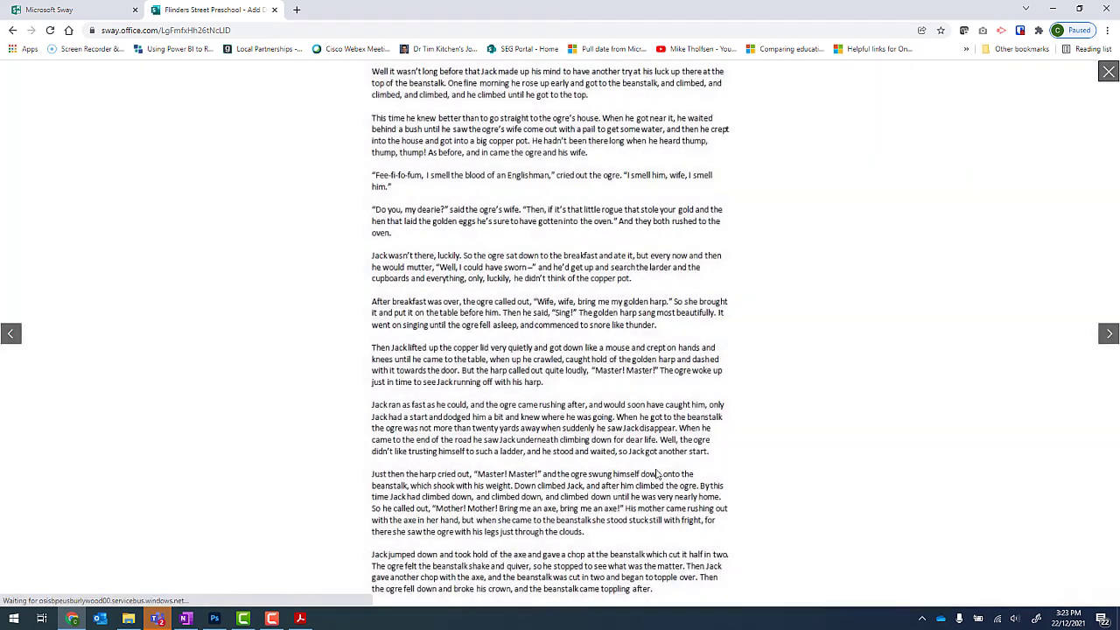
pyautogui.click(1108, 336)
pyautogui.click(1109, 336)
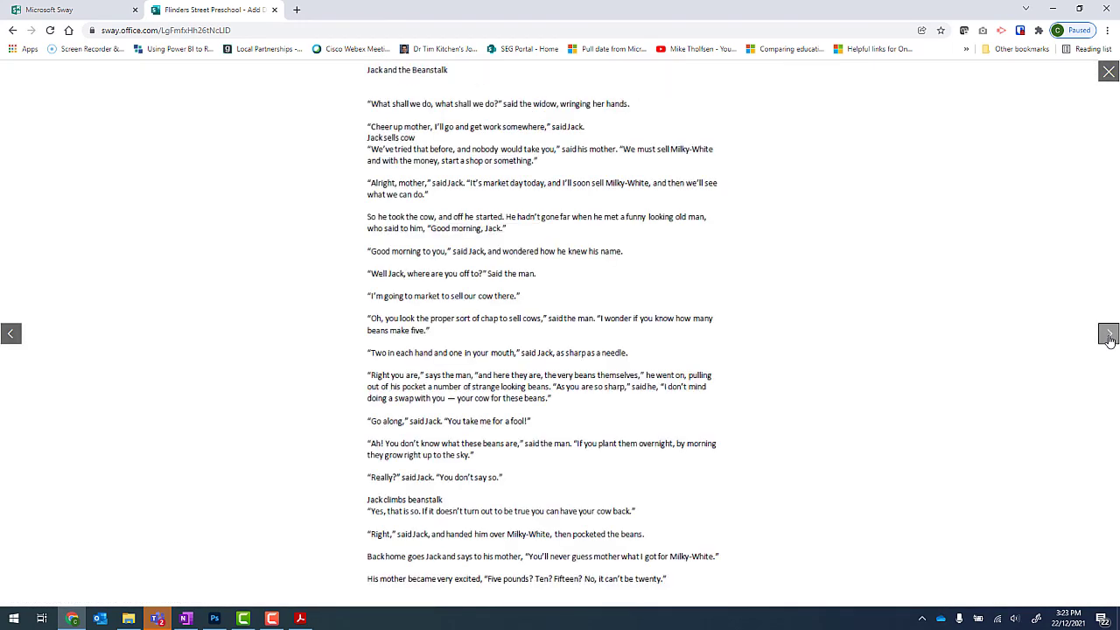